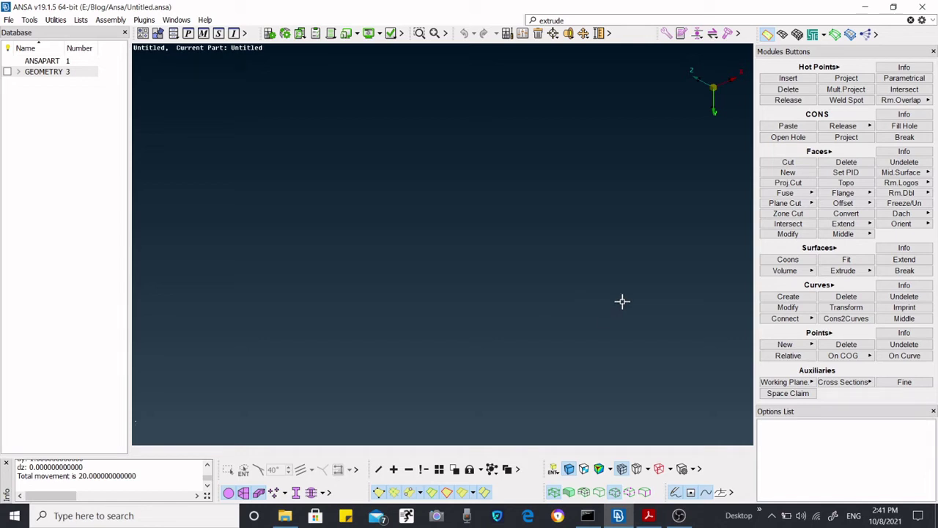
click(849, 273)
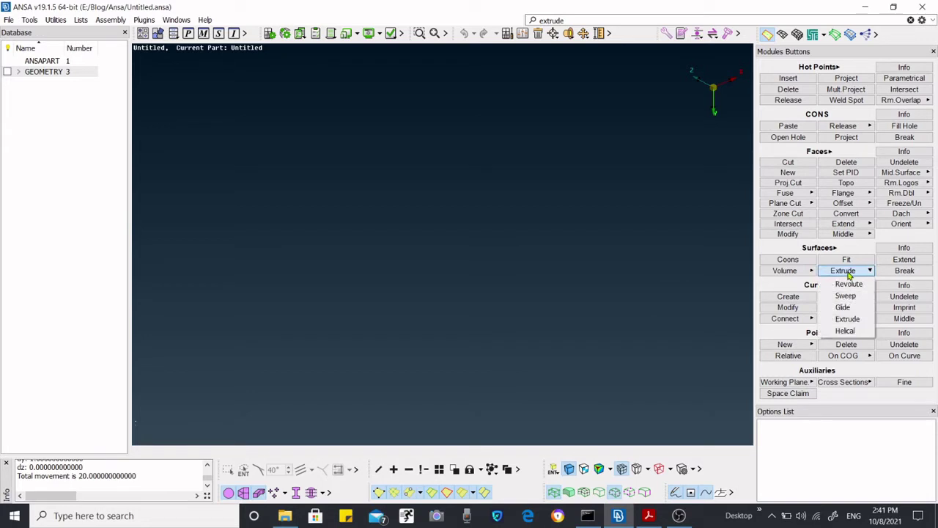
click(849, 283)
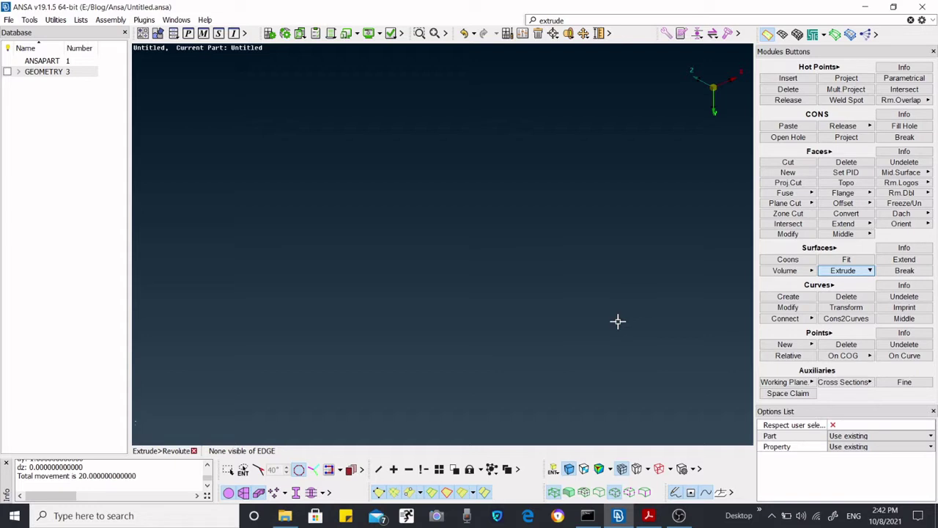
click(194, 451)
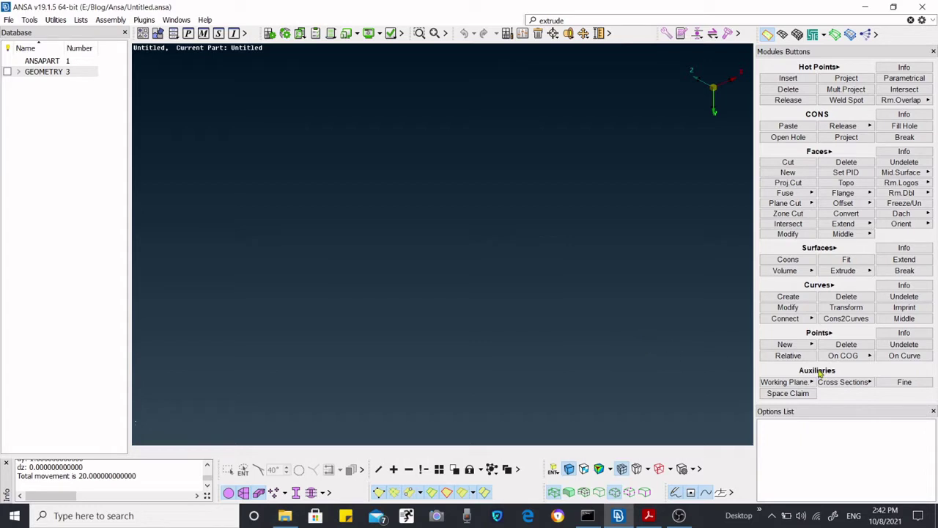
- Create points numerically from the coordinates in revolute_surface_cord.csv
click(798, 349)
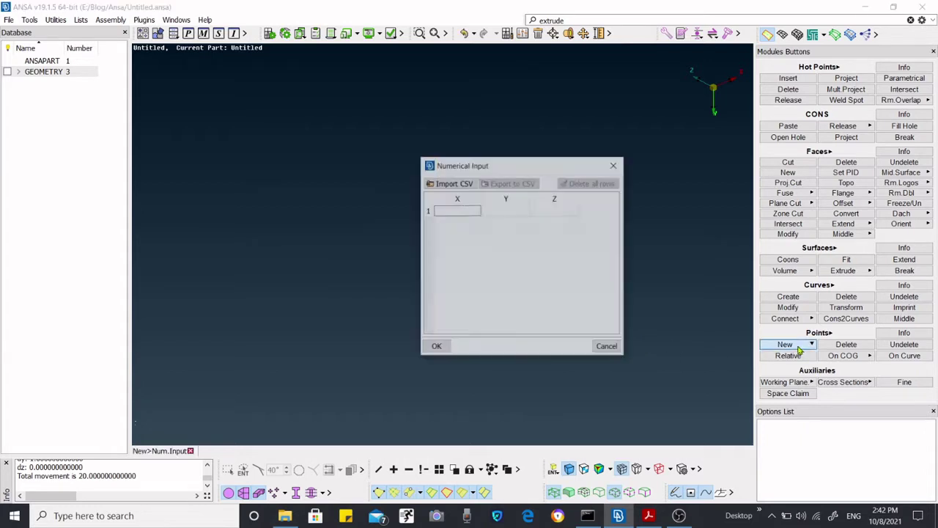
click(454, 183)
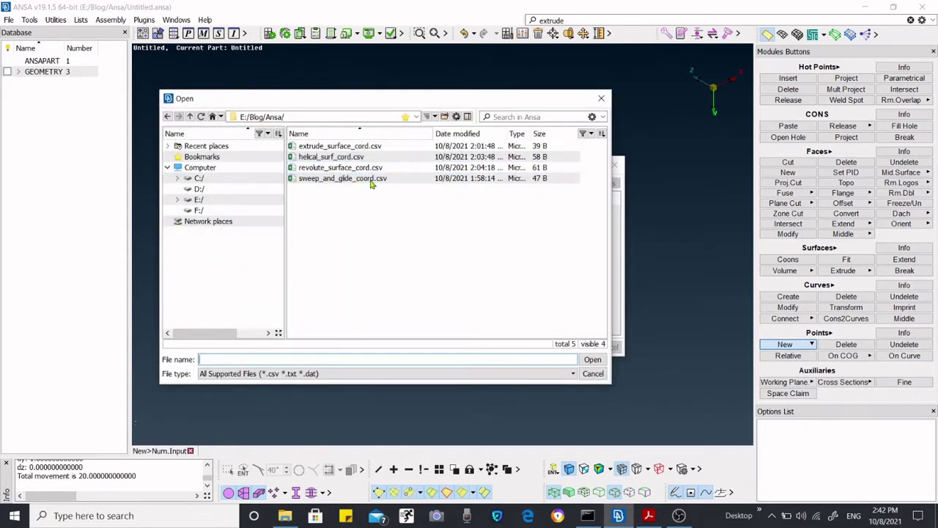
double_click(342, 168)
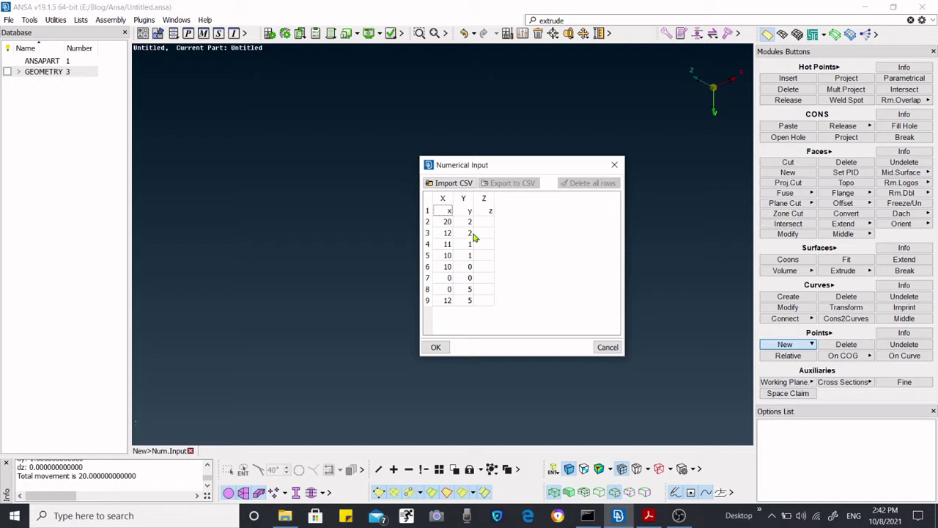
click(438, 346)
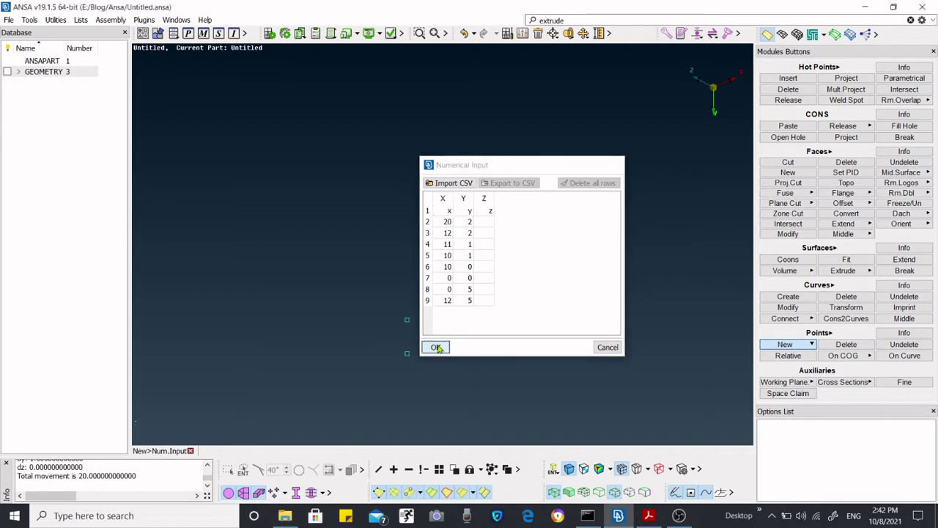
ctrl+drag(491, 293, 449, 229)
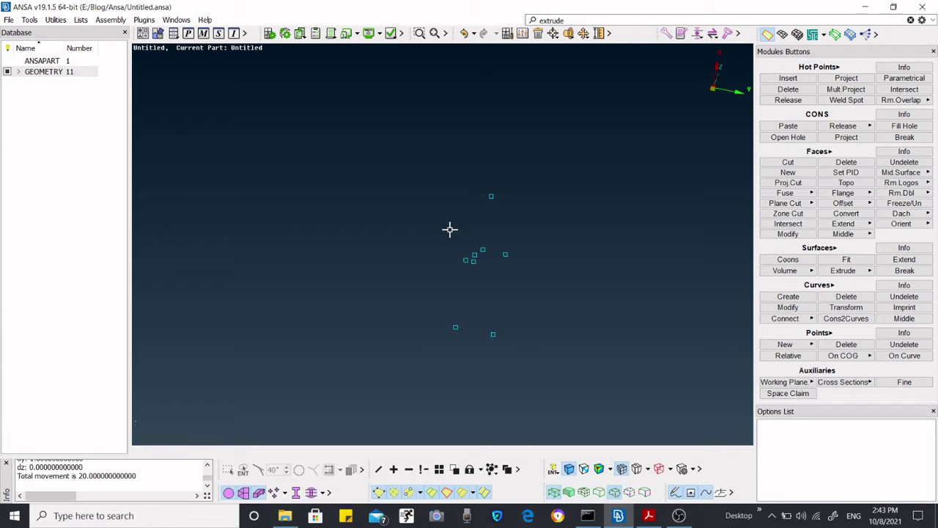
click(789, 296)
ctrl+drag(584, 289, 591, 261)
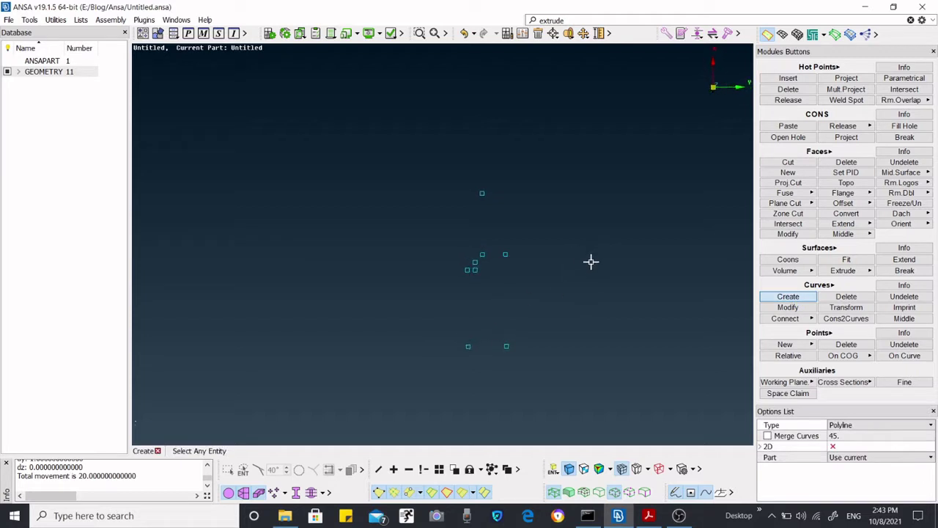
click(482, 193)
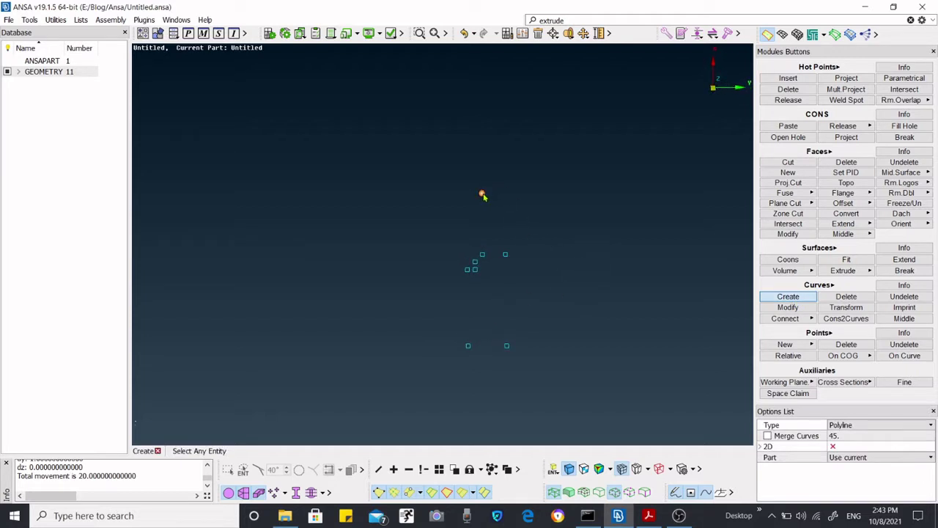
click(482, 254)
key(Escape)
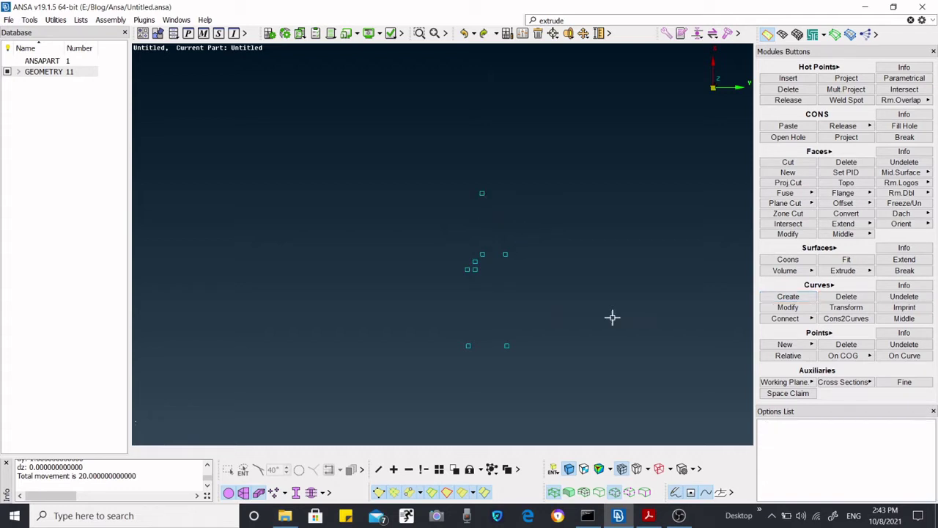
- Create an Interpolated curve through the five profile points, from the neck's upper end down to the base and skipping the inner corner point
click(802, 298)
click(888, 427)
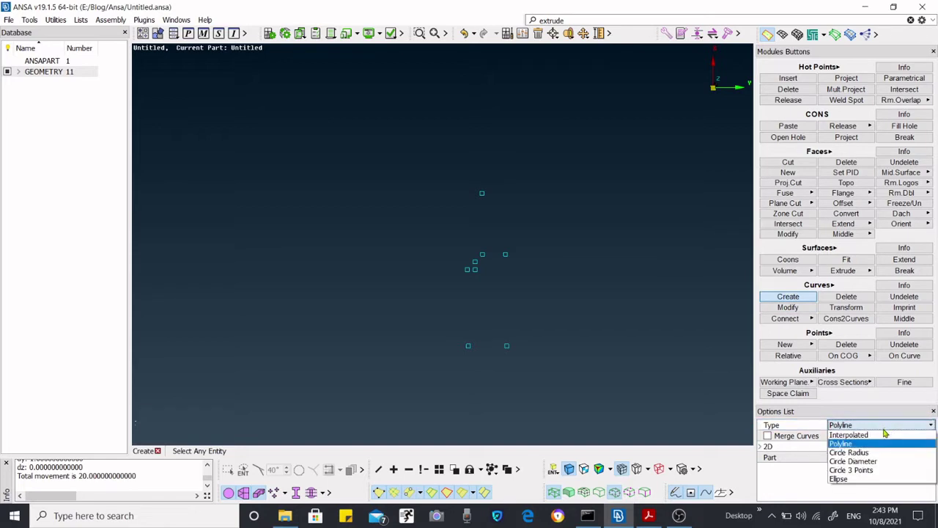
click(872, 440)
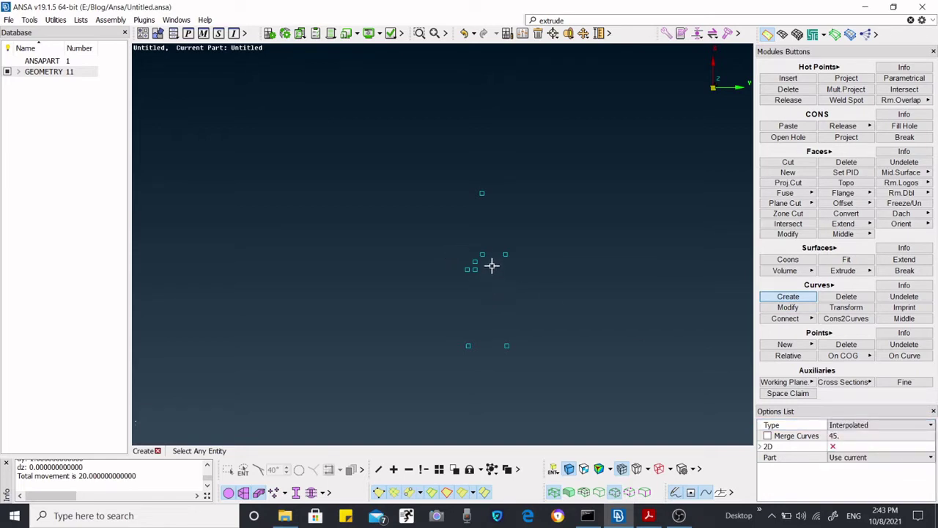
click(482, 193)
click(467, 270)
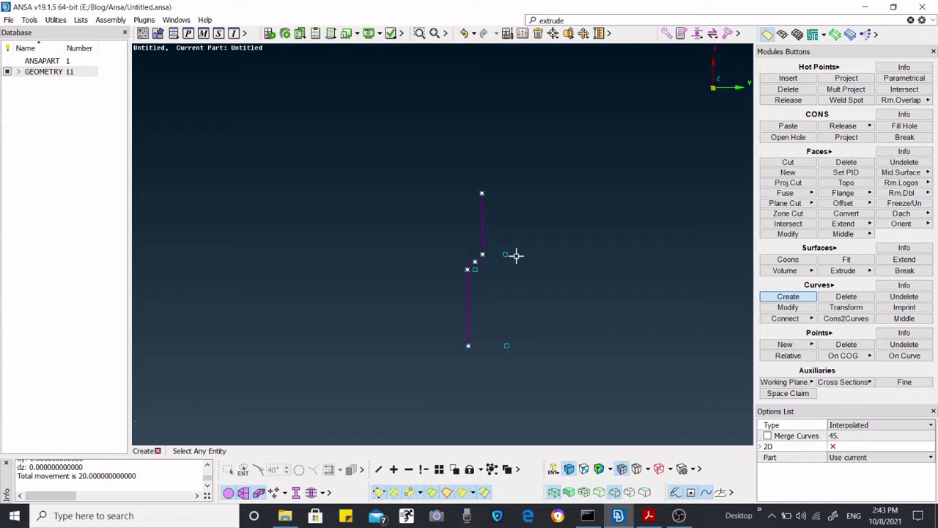
scroll(484, 286, up, 1)
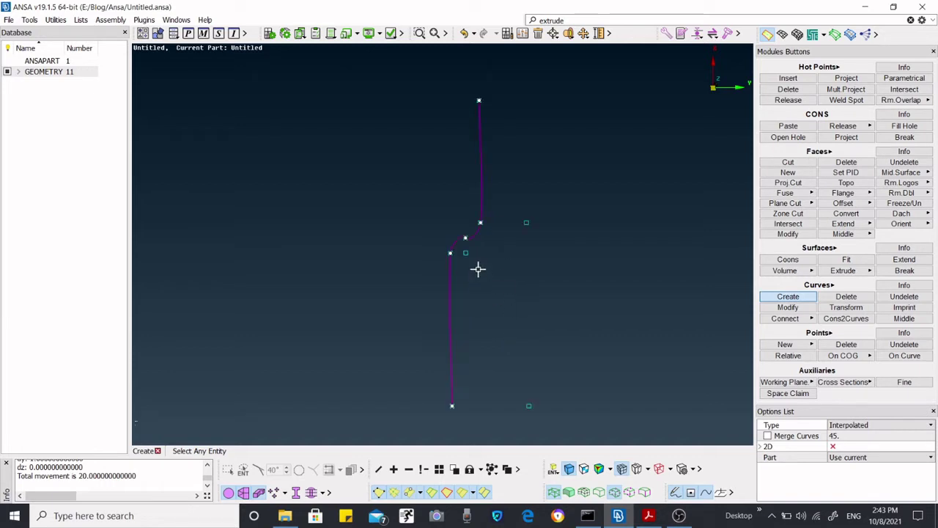
scroll(444, 238, up, 1)
scroll(414, 209, down, 1)
mouse_move(411, 196)
ctrl+mouse_down()
mouse_move(420, 212)
mouse_move(419, 193)
ctrl+mouse_up()
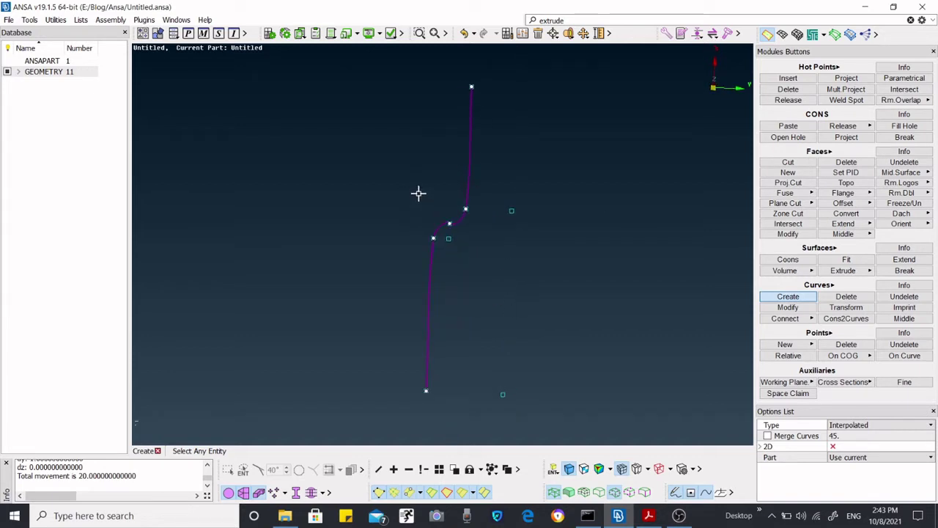
middle_click(409, 225)
- Examine the profile curve's shape around its bend and along its full length
scroll(417, 208, down, 1)
scroll(453, 241, up, 2)
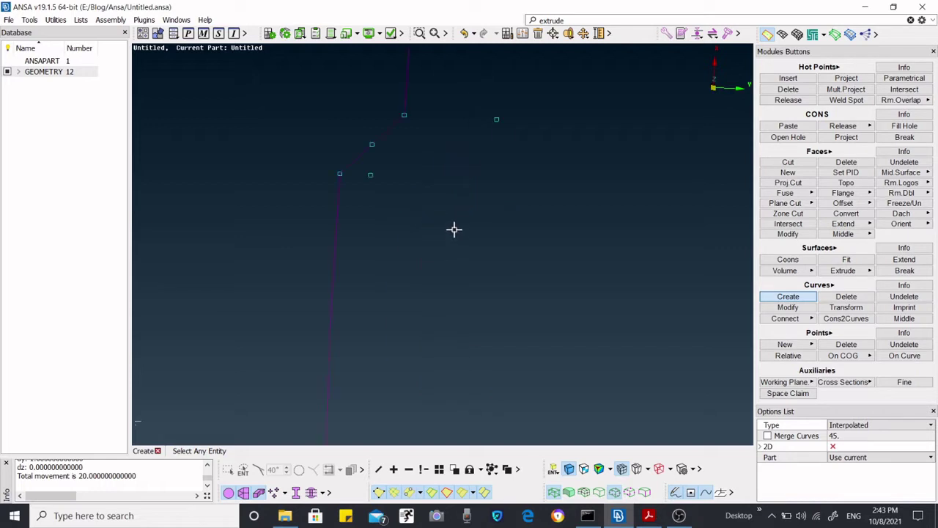
scroll(464, 224, down, 1)
scroll(420, 192, up, 2)
click(422, 182)
scroll(465, 148, down, 2)
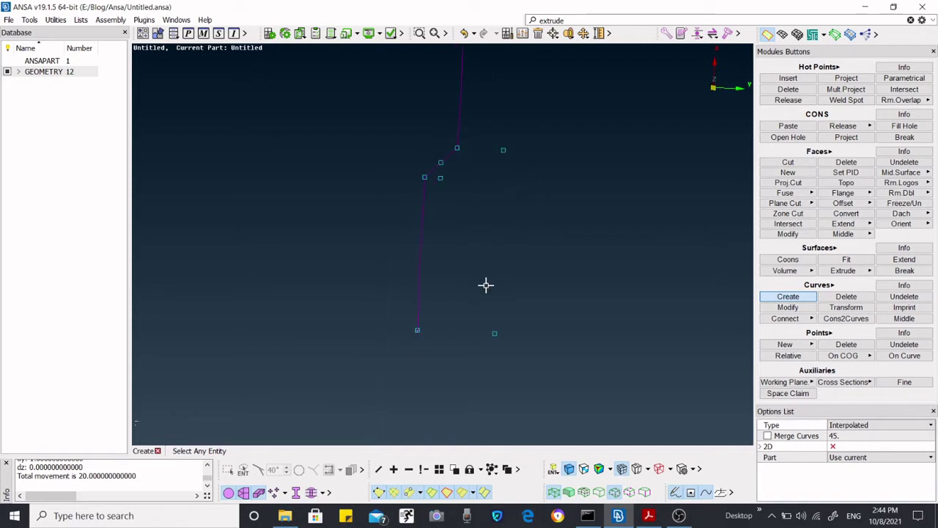
scroll(487, 257, up, 2)
scroll(502, 223, down, 4)
scroll(467, 226, up, 4)
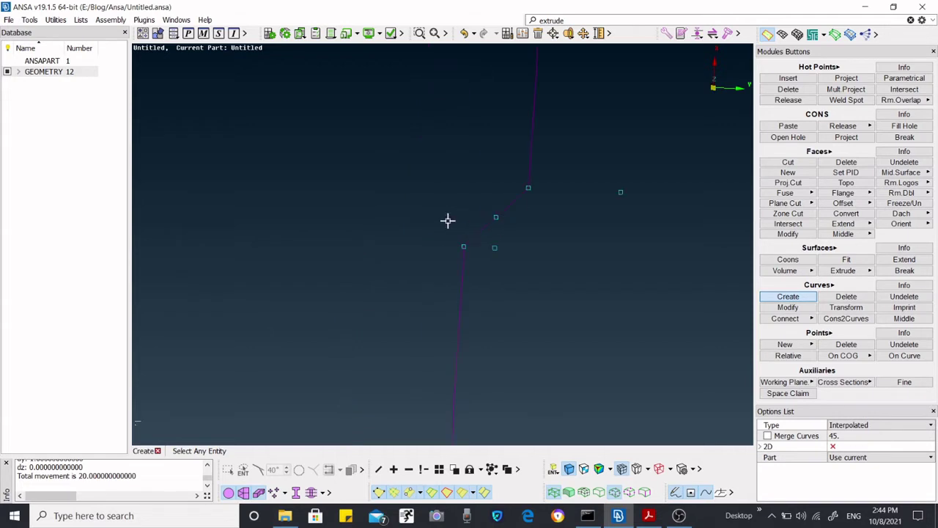
scroll(434, 220, down, 2)
mouse_move(423, 182)
ctrl+mouse_down()
mouse_move(424, 204)
mouse_move(415, 187)
ctrl+mouse_up()
middle_drag(415, 187, 427, 183)
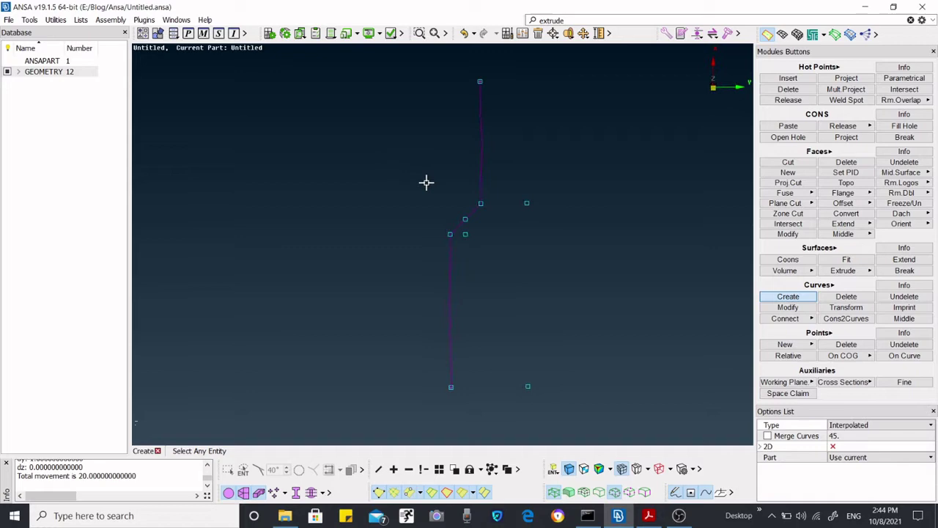
click(678, 515)
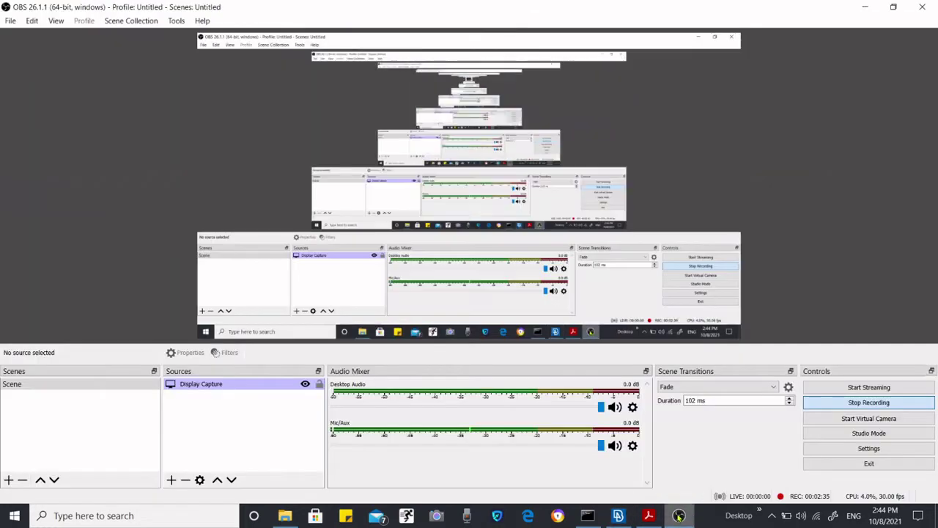
click(679, 516)
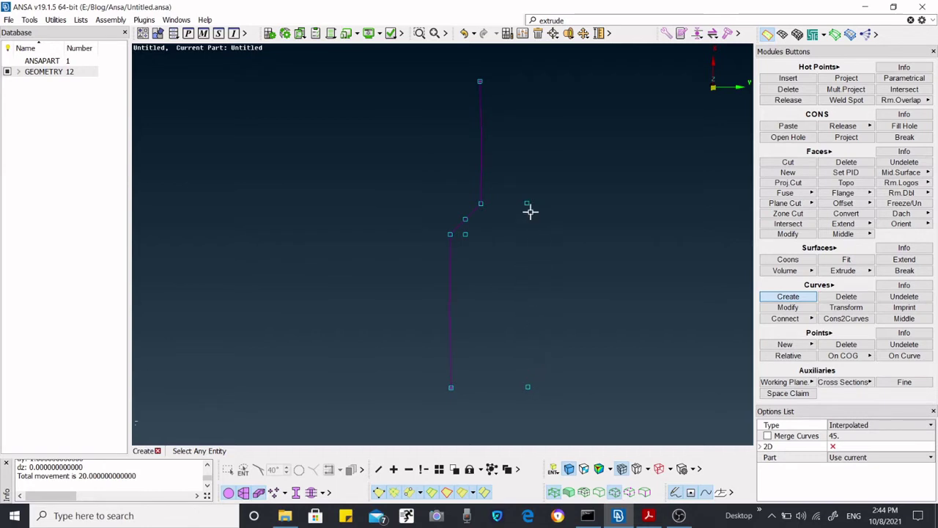
- Revolute the profile curve about the axis through the two points offset beside it
click(457, 228)
click(853, 272)
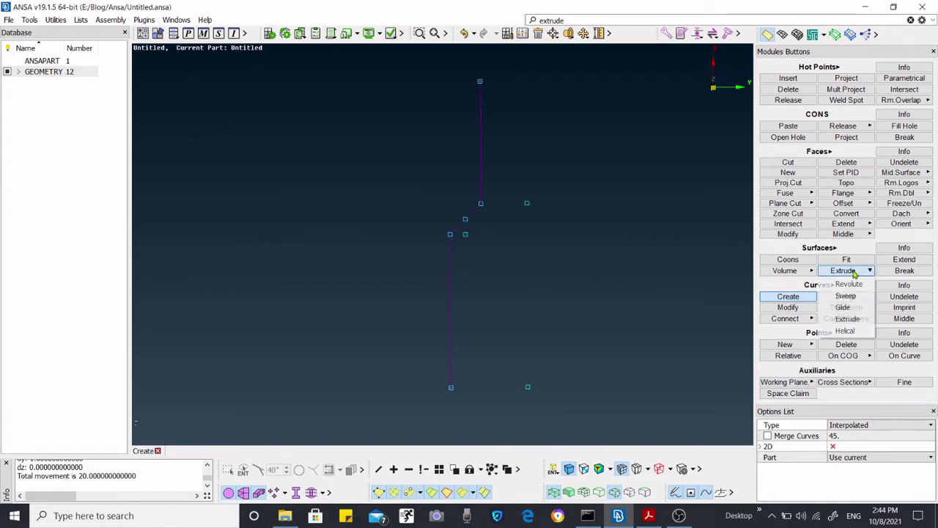
click(847, 285)
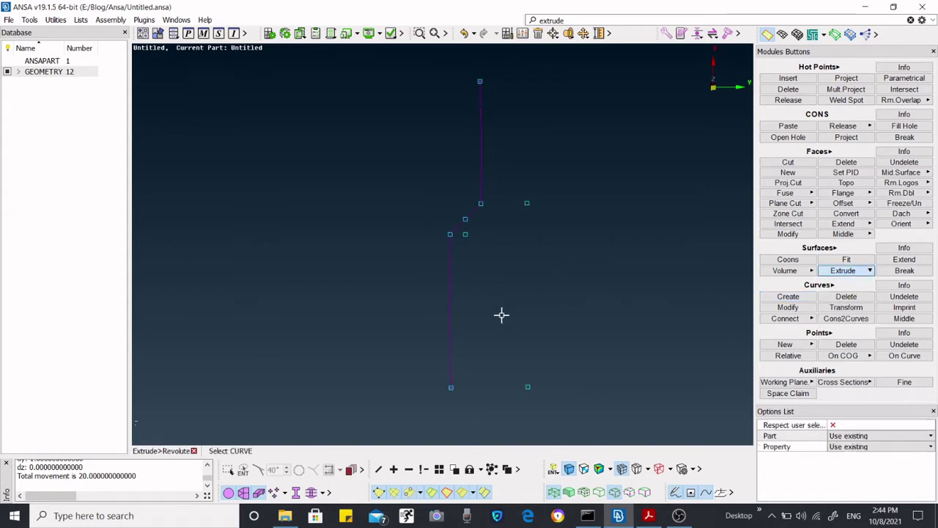
click(480, 179)
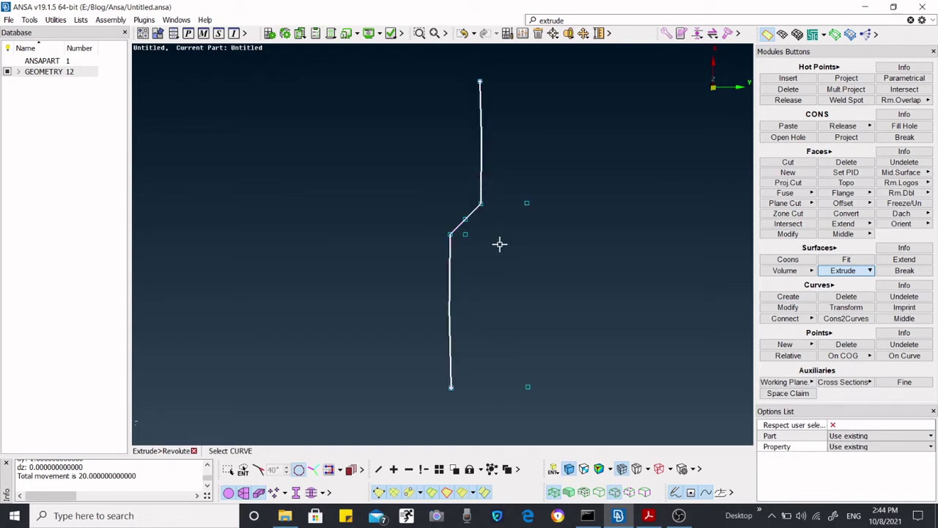
middle_click(506, 293)
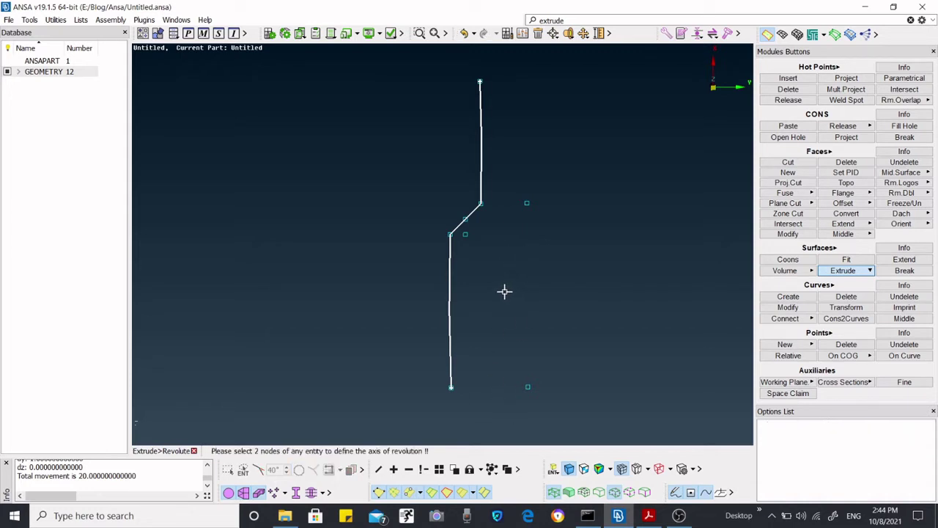
click(528, 205)
click(528, 386)
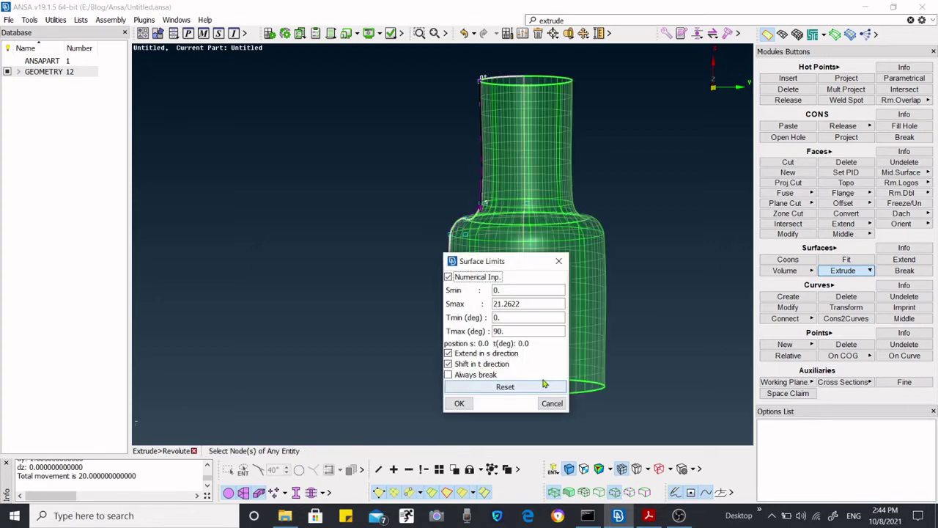
- Inspect the revolved surface preview and turn off numerical input for its surface limits
scroll(347, 288, down, 5)
scroll(375, 281, up, 5)
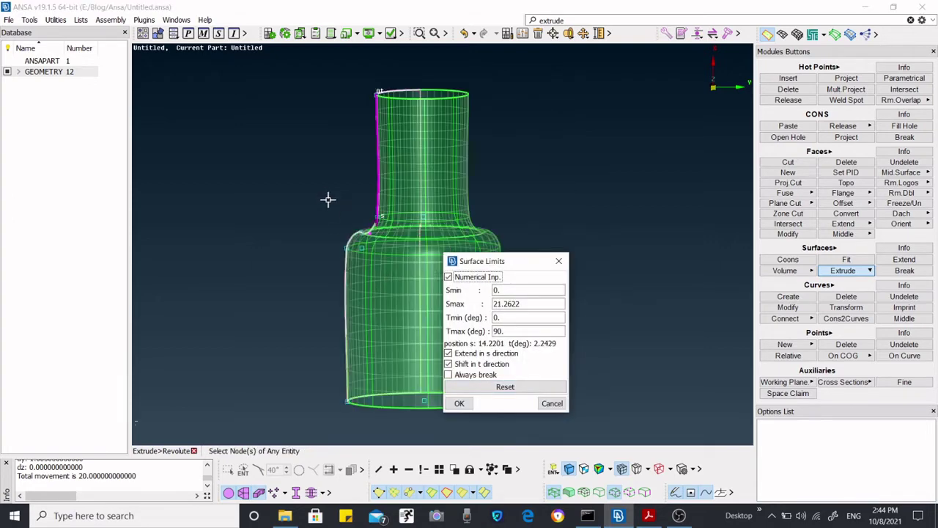
ctrl+drag(328, 199, 359, 254)
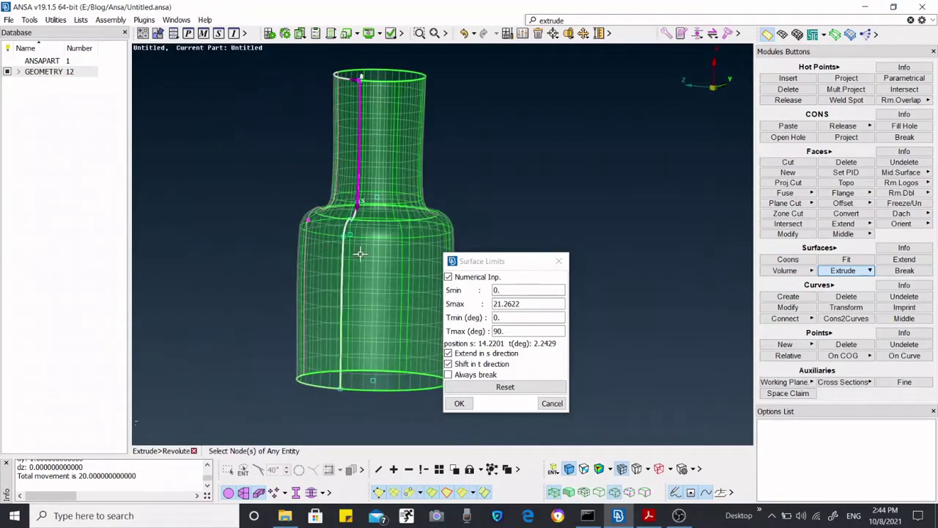
scroll(396, 272, up, 2)
scroll(397, 272, down, 3)
scroll(370, 229, up, 2)
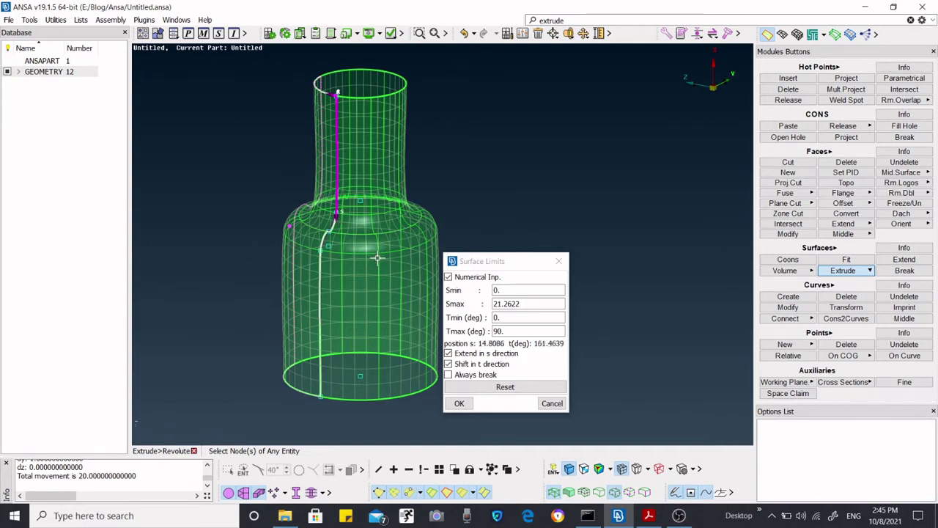
click(449, 279)
scroll(352, 242, down, 3)
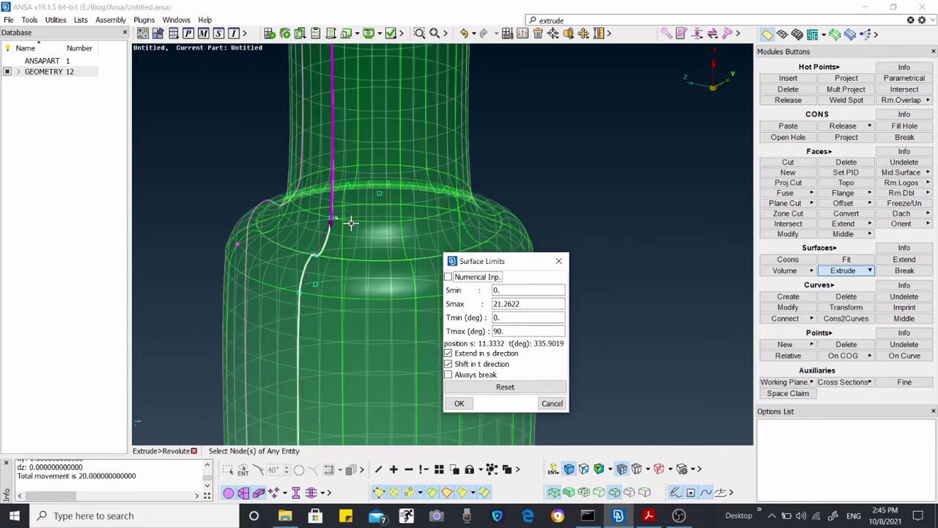
- Shift the revolved surface's angular limits directly on the preview to about 304 and 360 degrees
scroll(340, 212, down, 4)
ctrl+drag(344, 236, 414, 248)
scroll(300, 247, up, 5)
scroll(448, 212, down, 3)
ctrl+drag(389, 200, 379, 231)
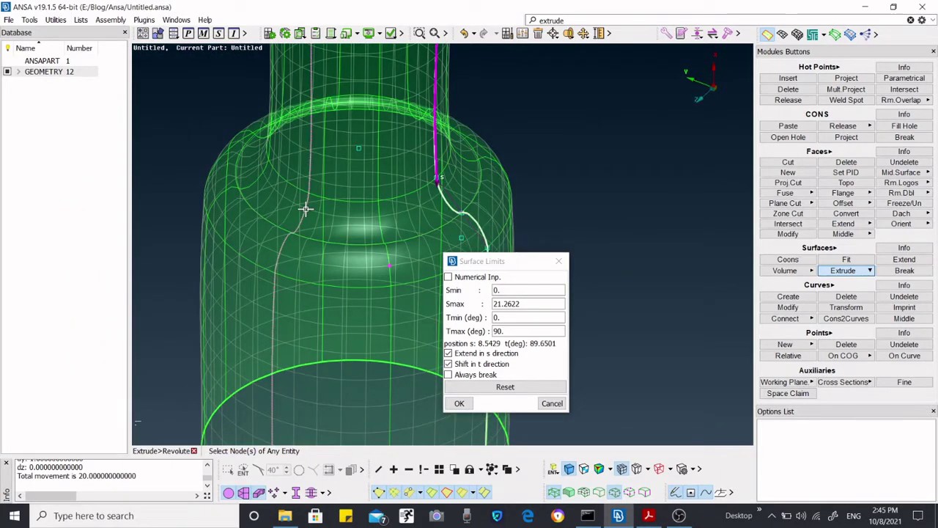
drag(305, 209, 399, 211)
scroll(347, 211, down, 3)
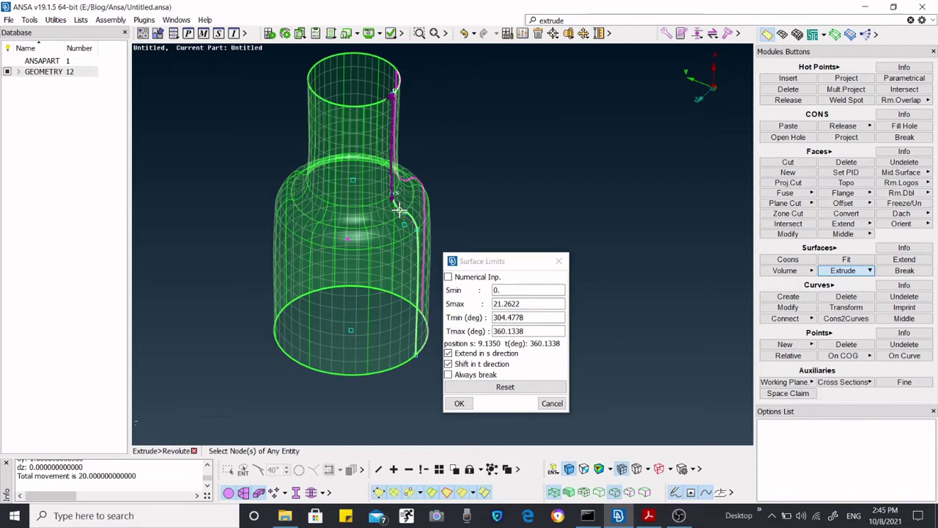
- Redefine the angular range directly on the preview, from about 47 to about 124 degrees
drag(399, 212, 343, 225)
scroll(308, 215, up, 5)
scroll(343, 224, down, 3)
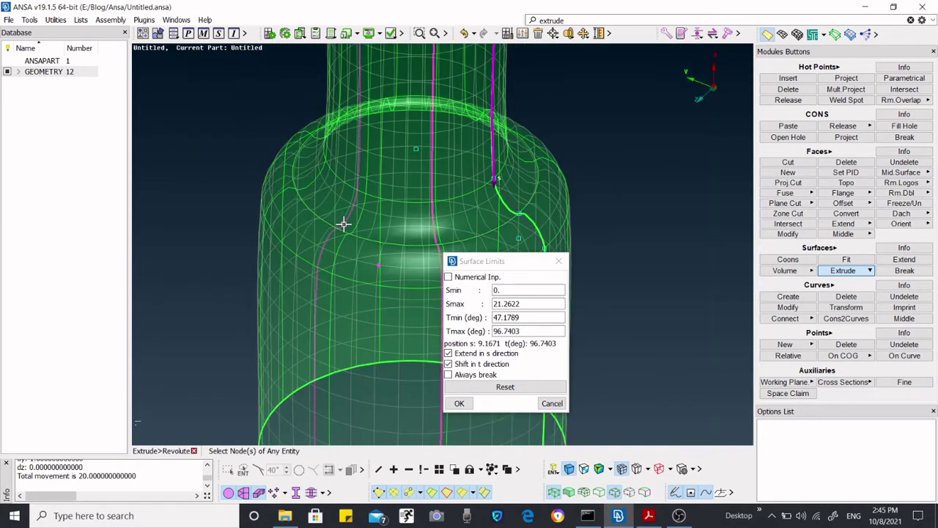
scroll(343, 224, up, 4)
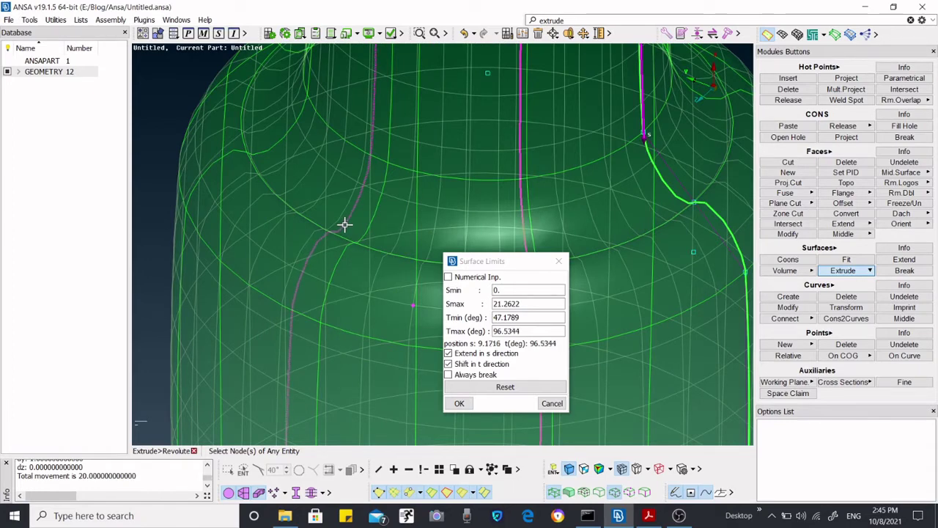
scroll(345, 225, down, 3)
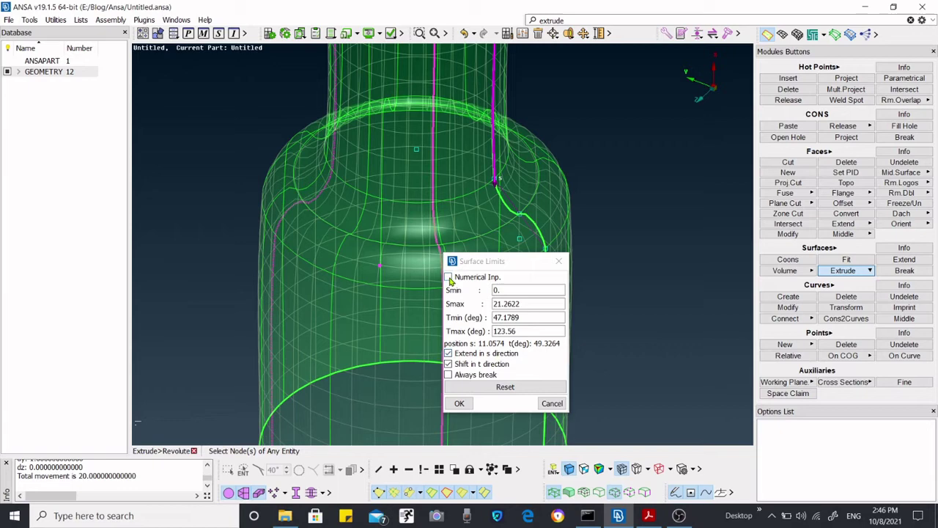
- Enable numerical input for the surface limits and set Tmax to 360 degrees
click(448, 277)
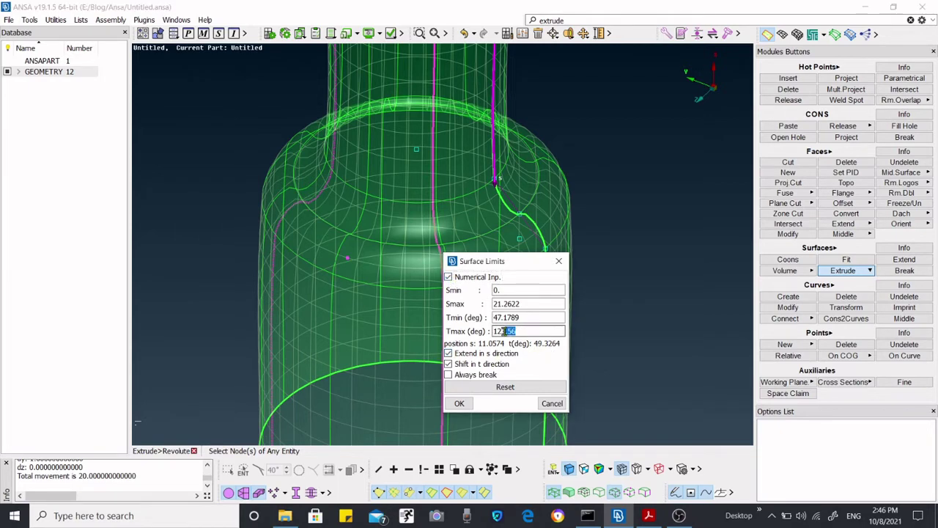
double_click(513, 332)
text(360)
key(Return)
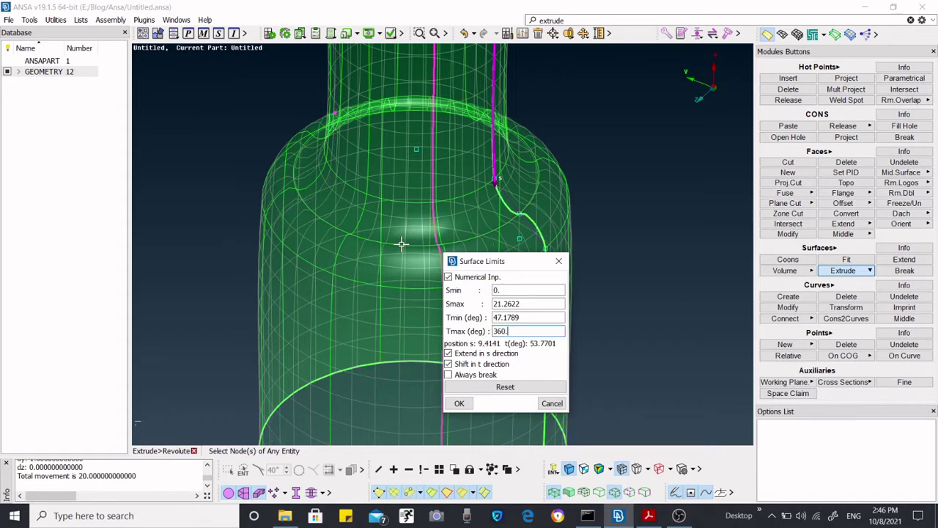
- Examine the revolved surface preview around the neck, shoulder and profile curve from several angles
scroll(410, 238, down, 5)
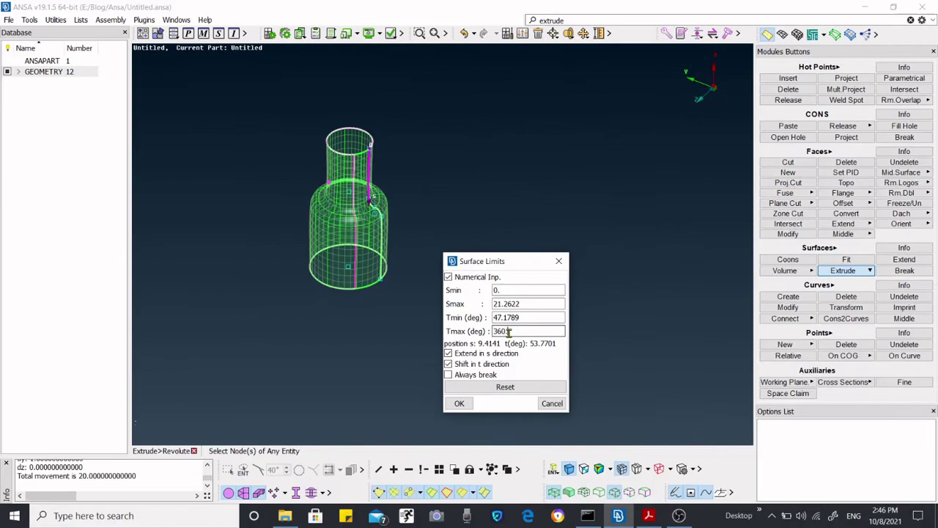
scroll(425, 210, up, 5)
ctrl+drag(372, 204, 374, 239)
scroll(402, 173, up, 3)
scroll(368, 249, down, 3)
mouse_move(377, 201)
ctrl+mouse_down()
mouse_move(356, 239)
mouse_move(381, 192)
ctrl+mouse_up()
scroll(385, 193, up, 7)
scroll(360, 209, down, 10)
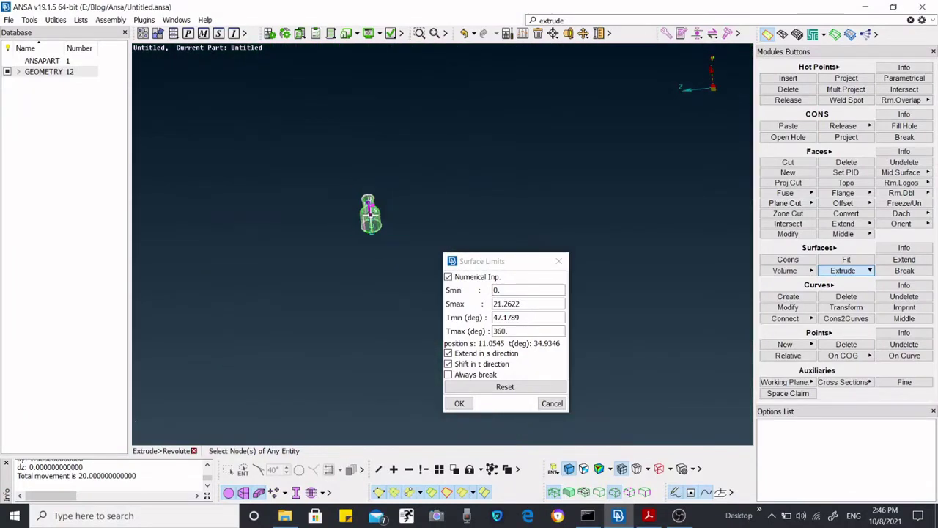
ctrl+drag(370, 215, 404, 229)
scroll(360, 208, up, 6)
scroll(384, 225, down, 2)
scroll(444, 210, up, 7)
scroll(425, 195, down, 5)
scroll(404, 228, up, 5)
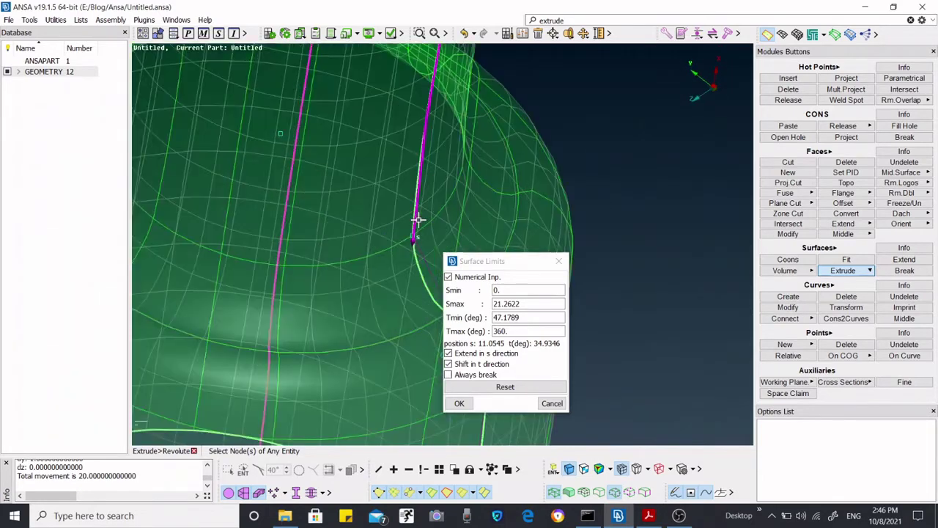
scroll(407, 233, down, 5)
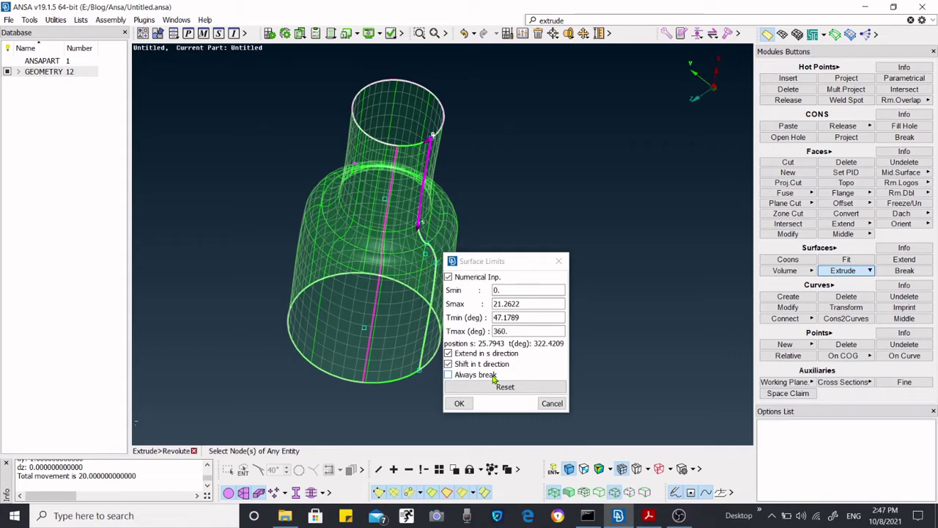
- Accept the surface limits and assign the surface a new SHELL property named SECTION_SHELL_revolute_surface
click(459, 404)
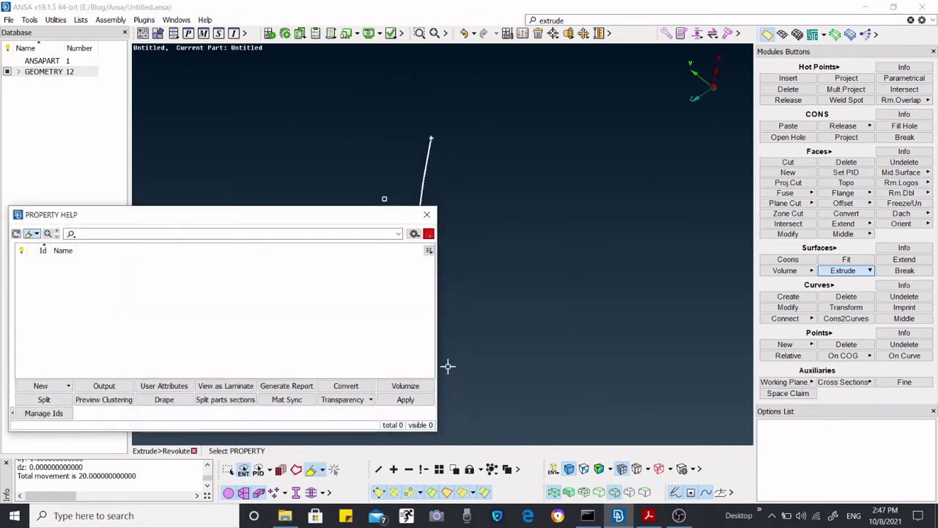
click(40, 386)
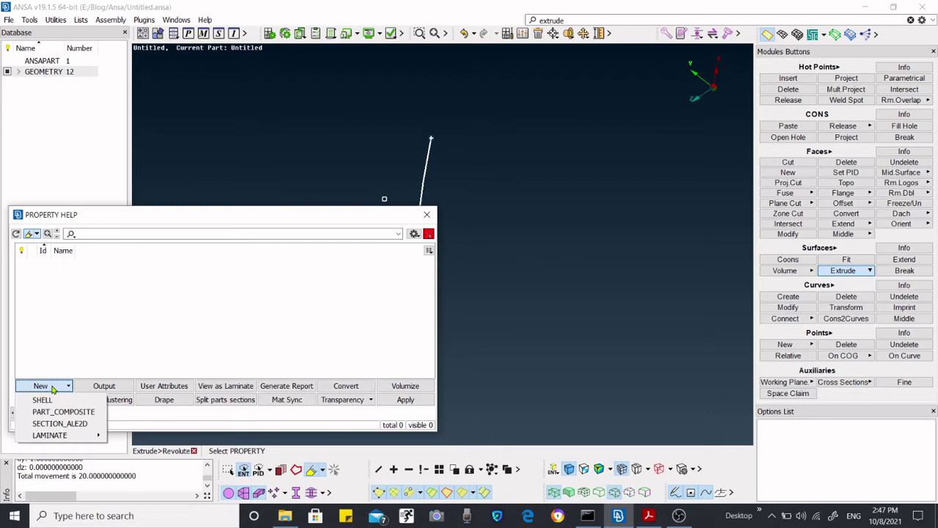
click(41, 399)
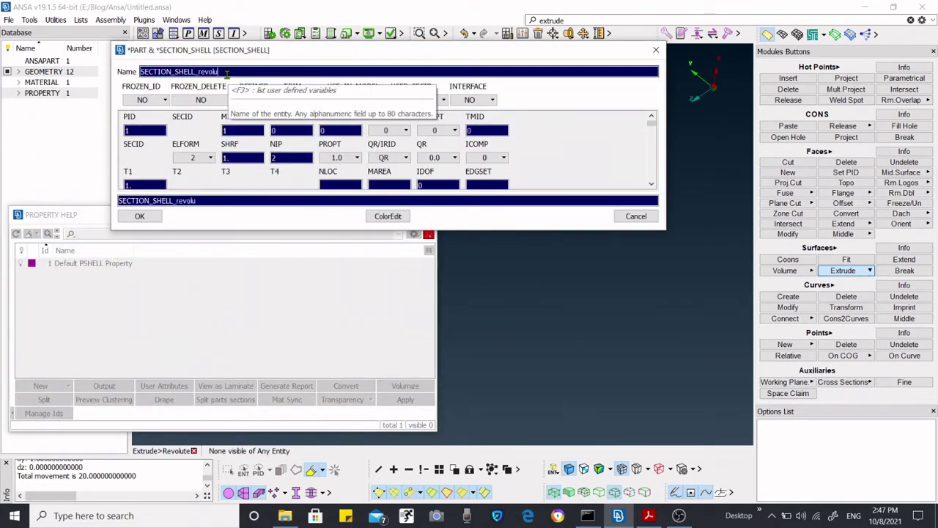
text(_srufac)
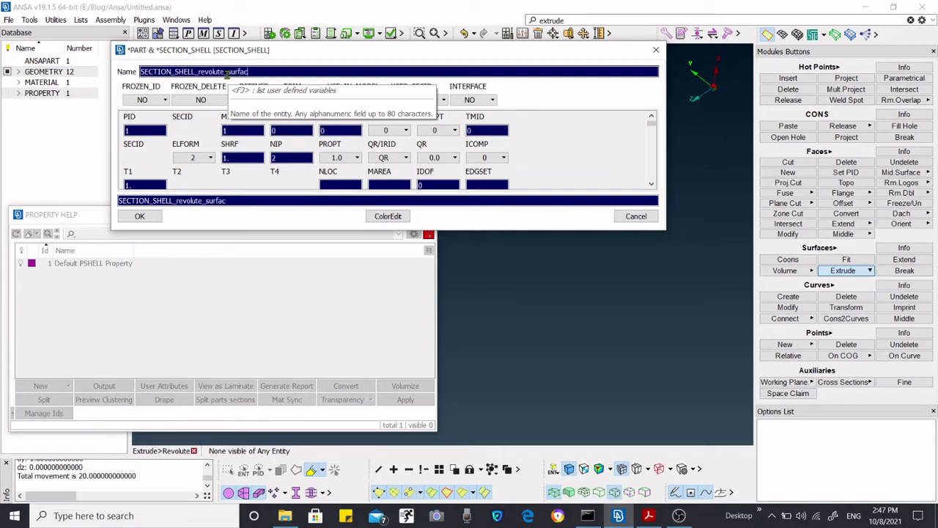
text(e)
key(Return)
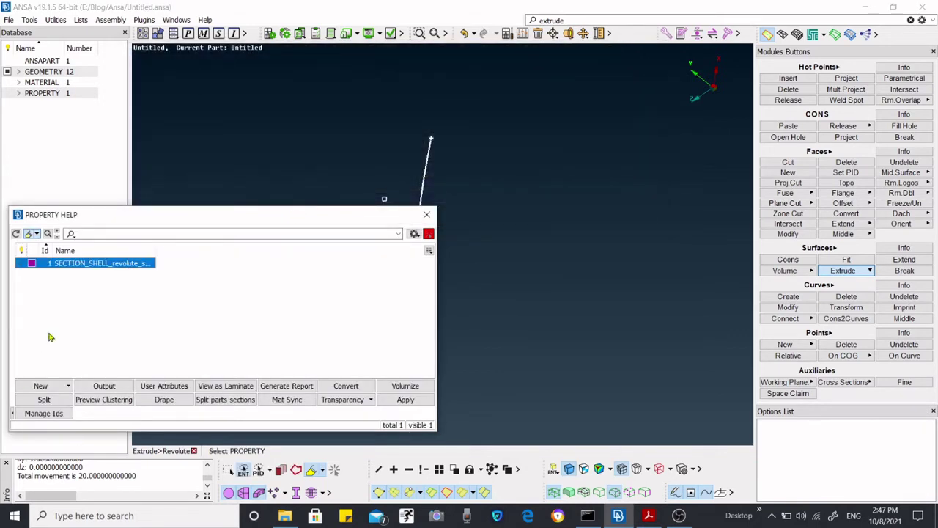
double_click(65, 263)
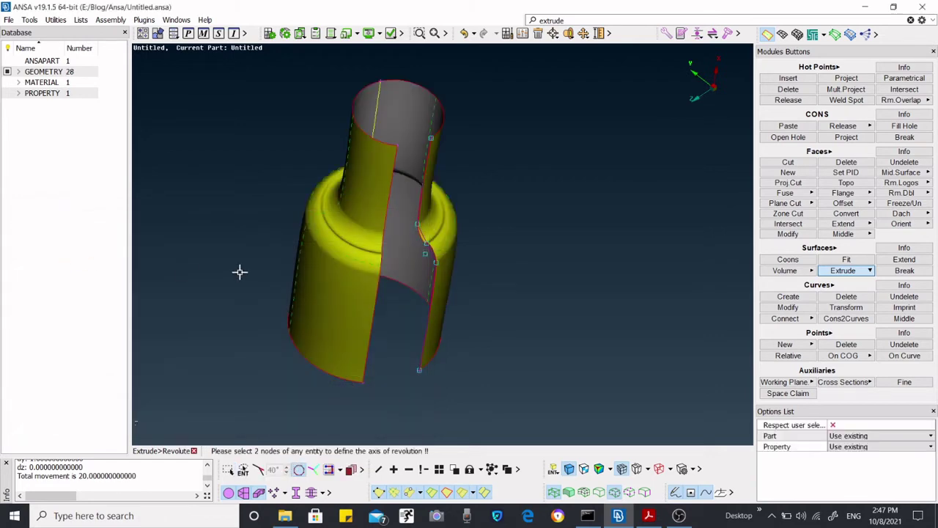
- Examine the created bottle surface around its shoulder and between its two lengthwise edges
scroll(369, 217, up, 3)
ctrl+drag(418, 250, 393, 315)
scroll(435, 282, down, 4)
scroll(433, 272, up, 3)
scroll(450, 253, up, 3)
scroll(447, 299, up, 2)
scroll(431, 327, down, 3)
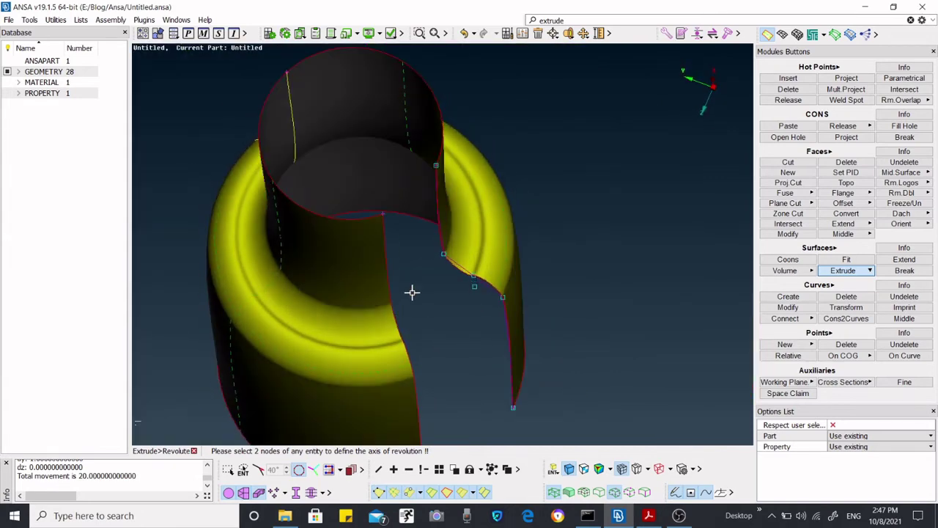
scroll(415, 281, down, 2)
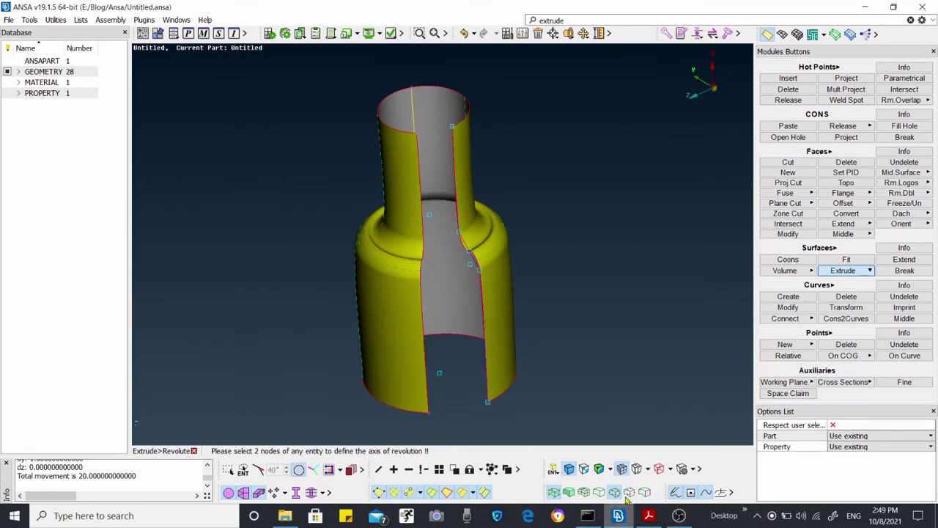
scroll(486, 278, up, 3)
mouse_move(486, 279)
ctrl+mouse_down()
mouse_move(511, 321)
mouse_move(490, 294)
ctrl+mouse_up()
scroll(491, 304, down, 3)
scroll(491, 295, up, 4)
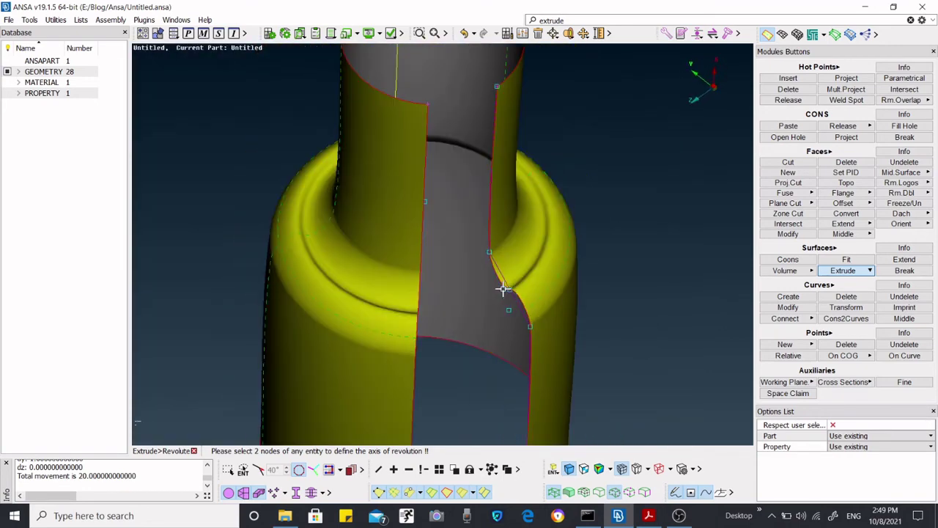
scroll(503, 293, down, 3)
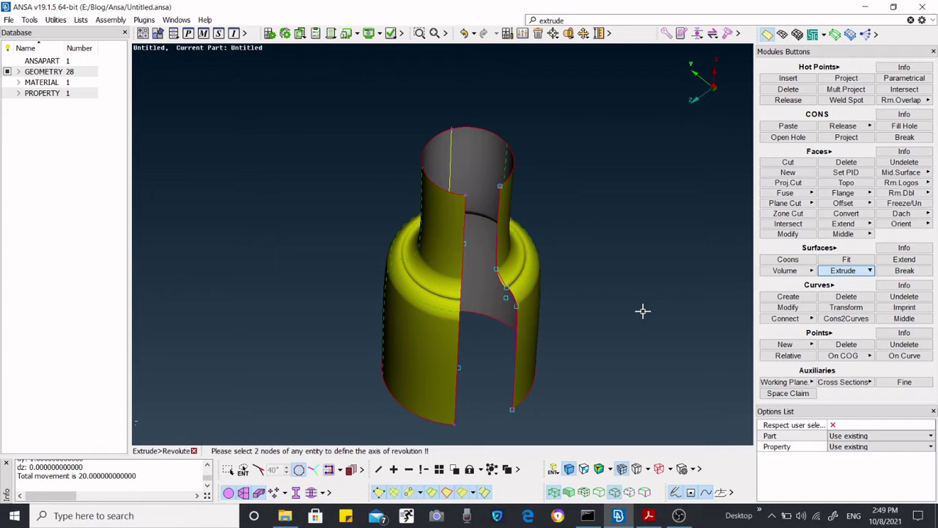
- Undo the creation of the revolved surface
key(ctrl+z)
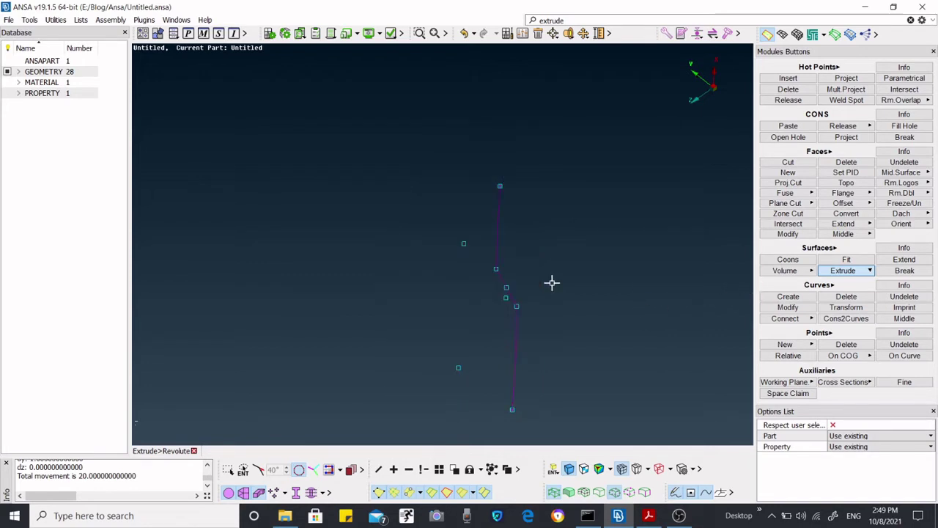
scroll(511, 294, up, 4)
scroll(523, 263, down, 3)
ctrl+drag(524, 263, 720, 266)
- Revolute the profile curve about the axis through the two offset points, starting with the lower one
click(846, 272)
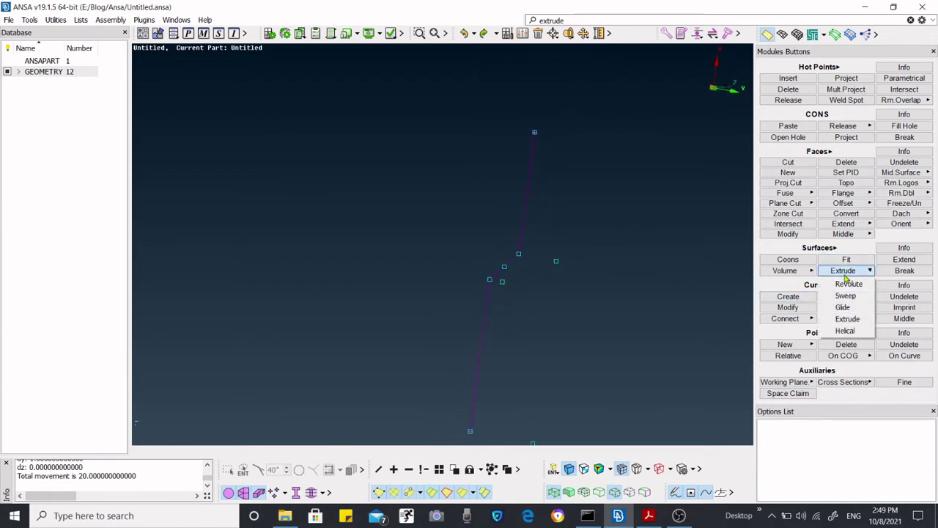
click(846, 289)
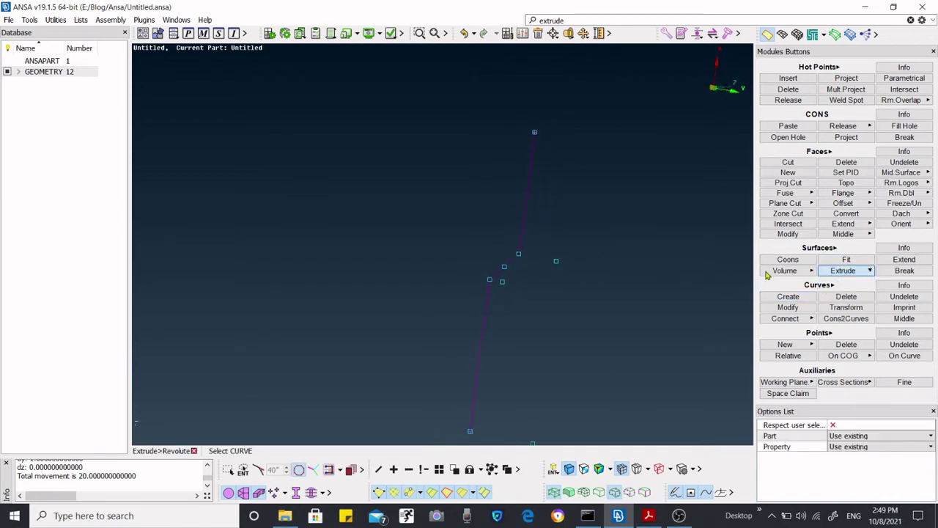
click(510, 266)
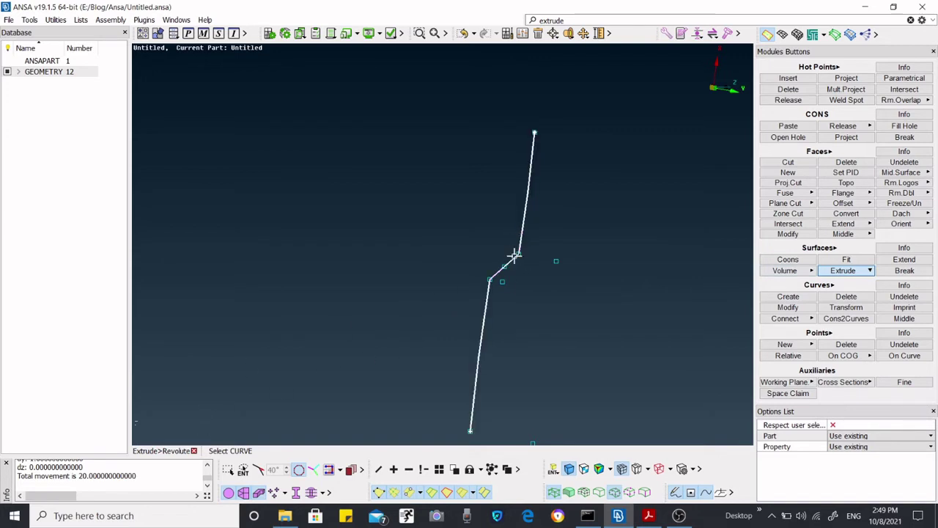
middle_click(511, 278)
scroll(450, 239, down, 2)
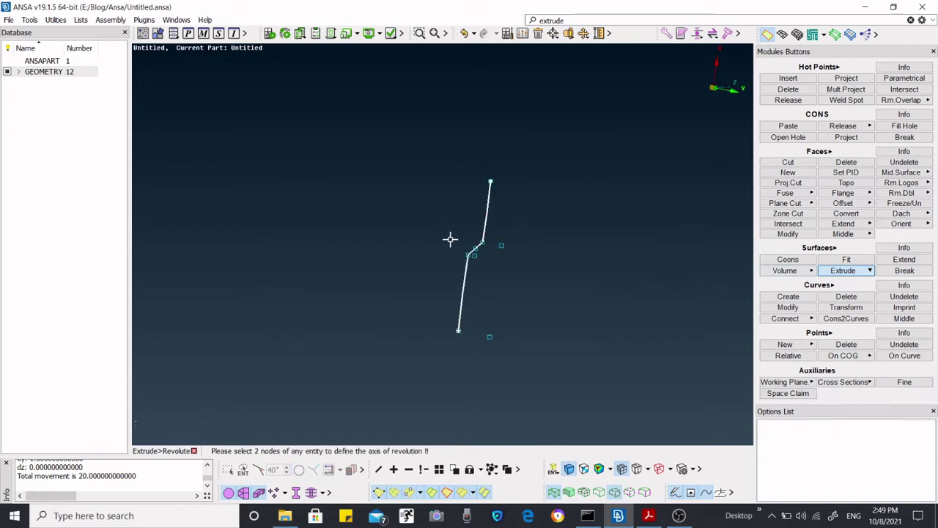
click(491, 336)
click(500, 245)
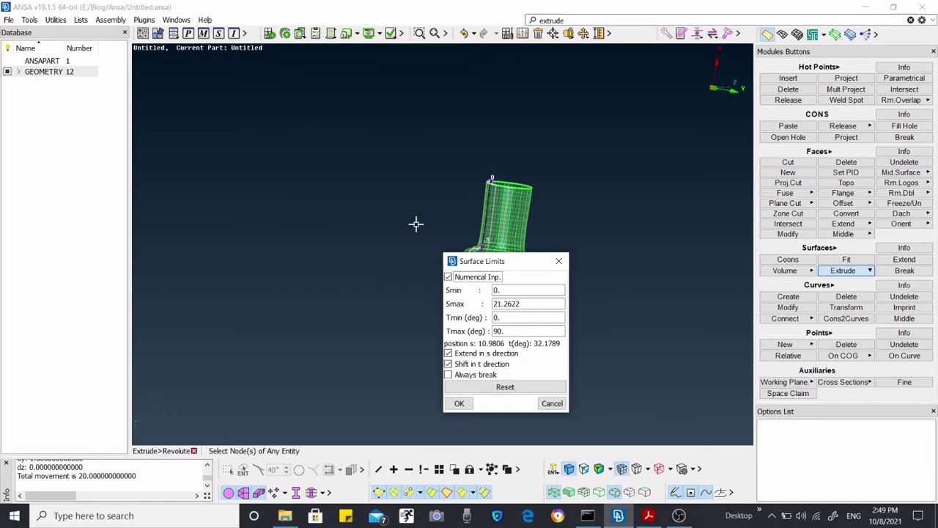
- Set the revolved surface's angular limits to Tmin 0 and Tmax 360 degrees and turn on Always break
scroll(344, 265, down, 3)
scroll(398, 252, up, 6)
ctrl+drag(381, 270, 433, 304)
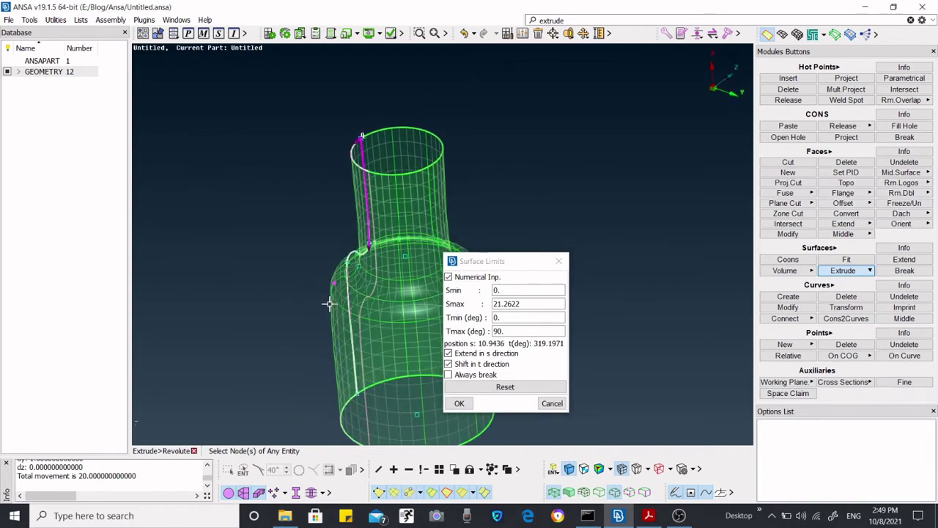
click(505, 318)
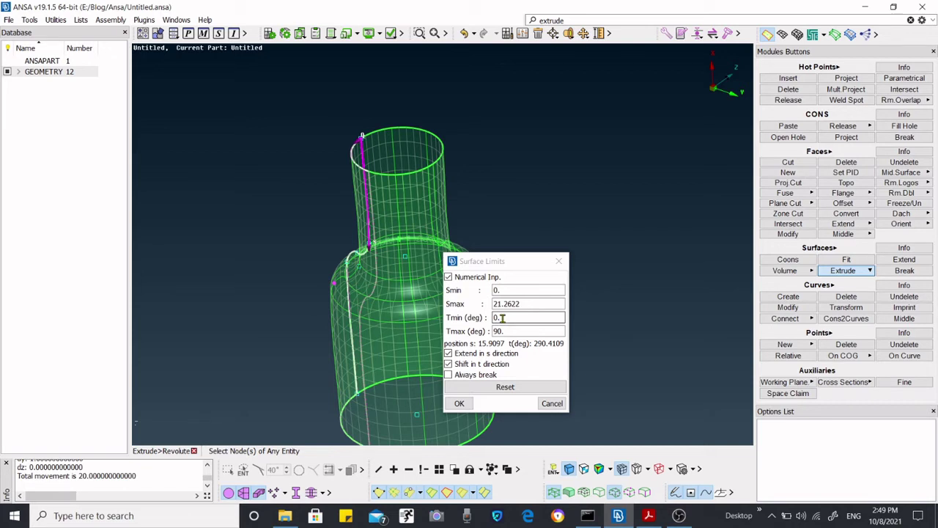
click(503, 317)
mouse_move(501, 317)
mouse_down()
mouse_move(480, 323)
mouse_move(493, 317)
mouse_up()
click(508, 317)
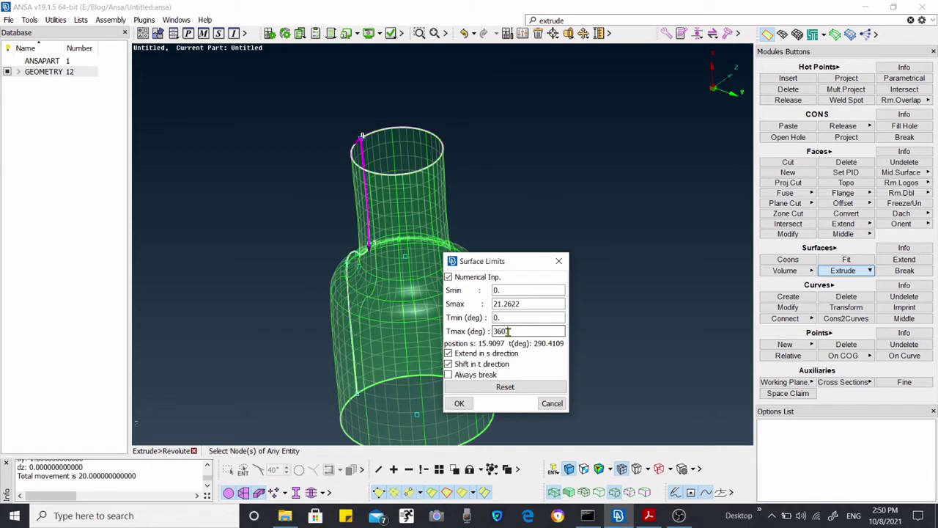
click(505, 332)
click(449, 374)
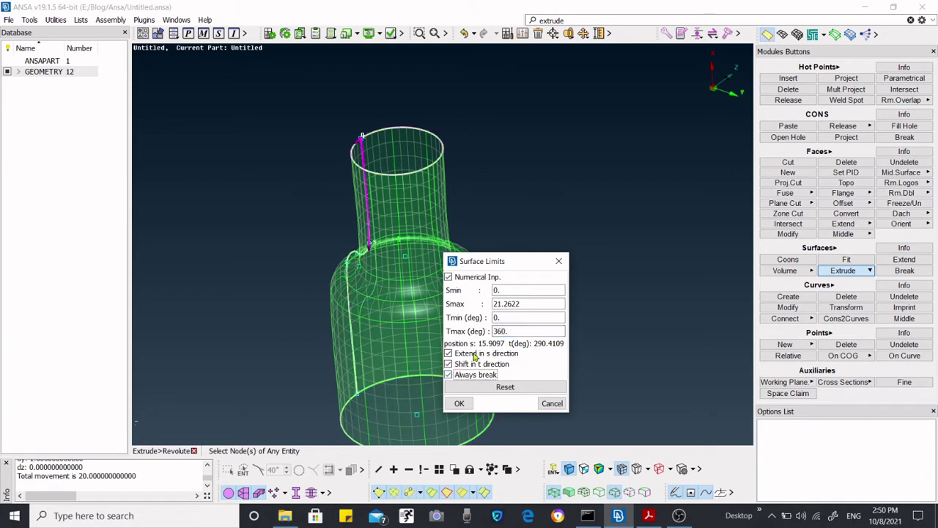
scroll(403, 277, down, 2)
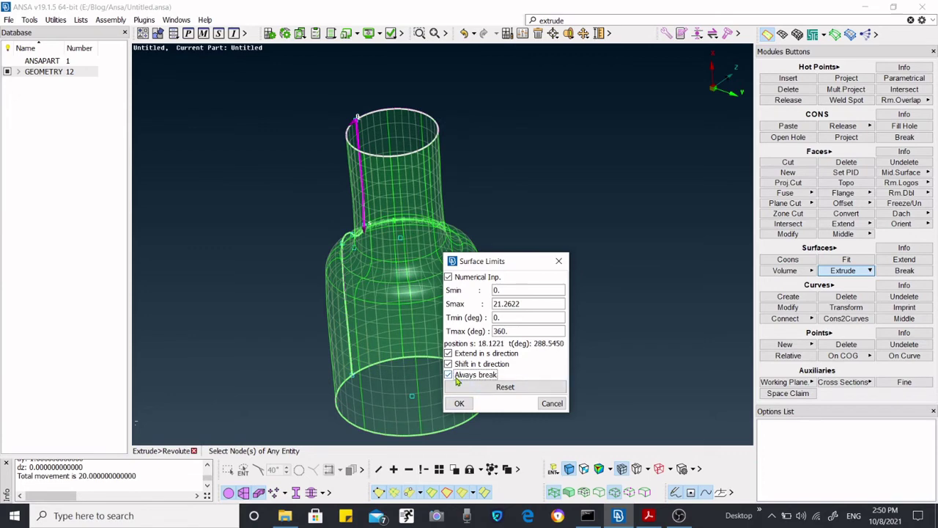
- Accept the surface limits and create the revolved surface with a new shell property named SECTION_SHELL_revolute_surface
click(459, 404)
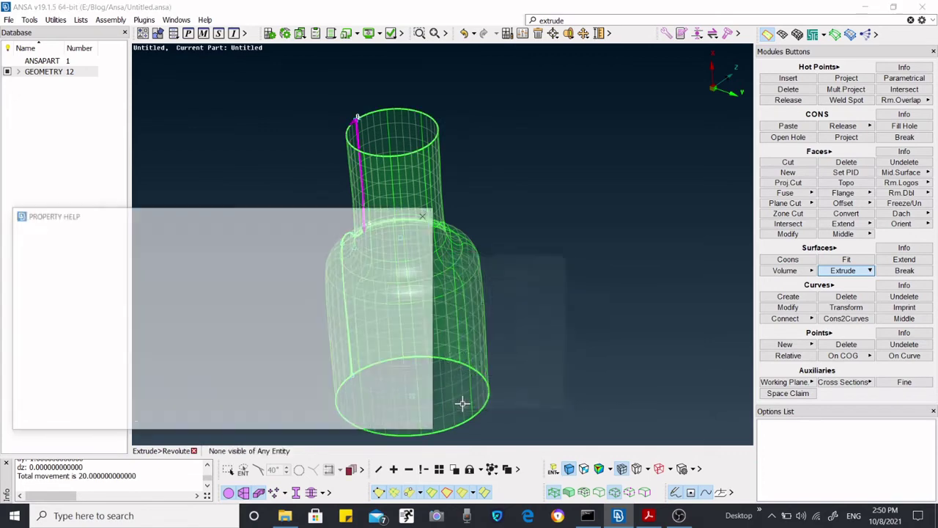
click(35, 386)
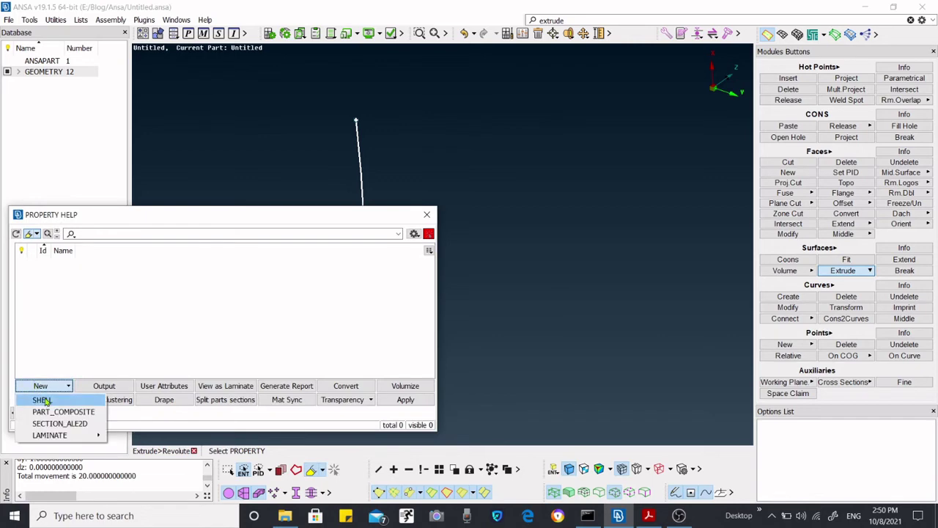
click(43, 400)
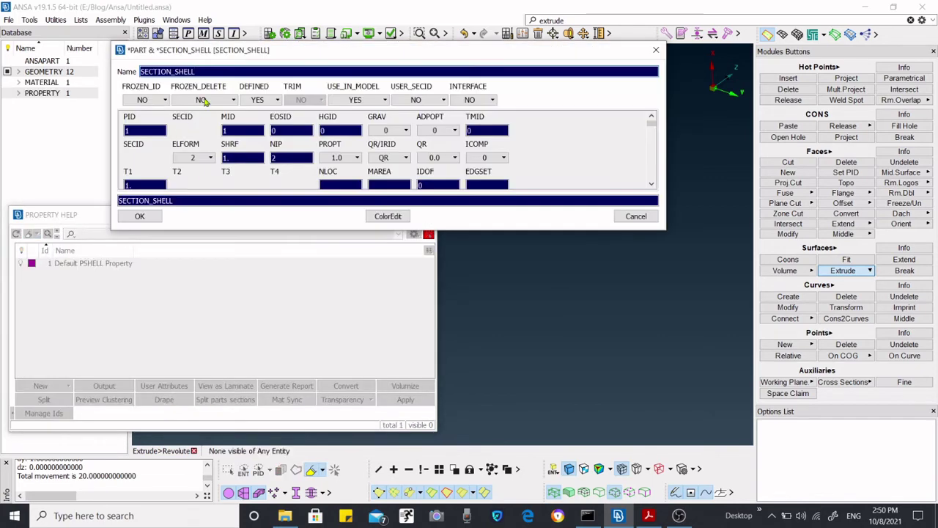
click(219, 72)
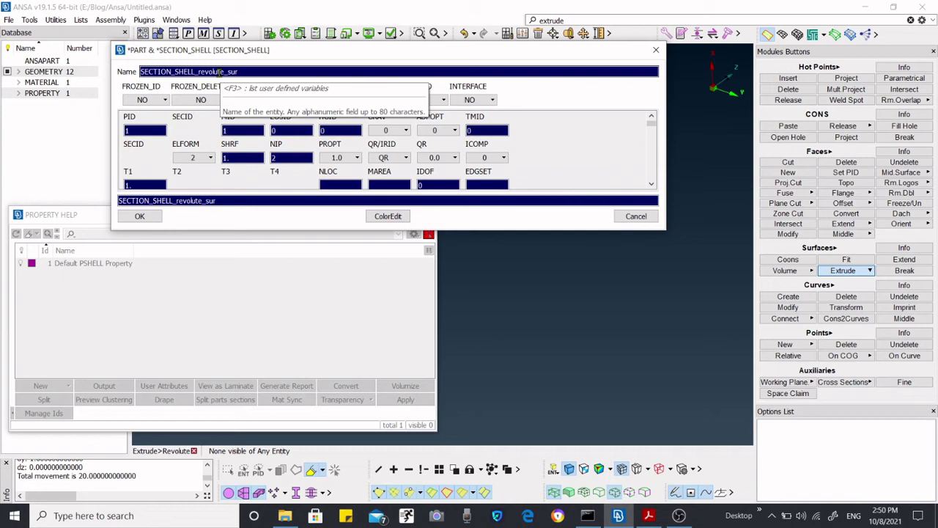
text(_revolute_surface)
key(Return)
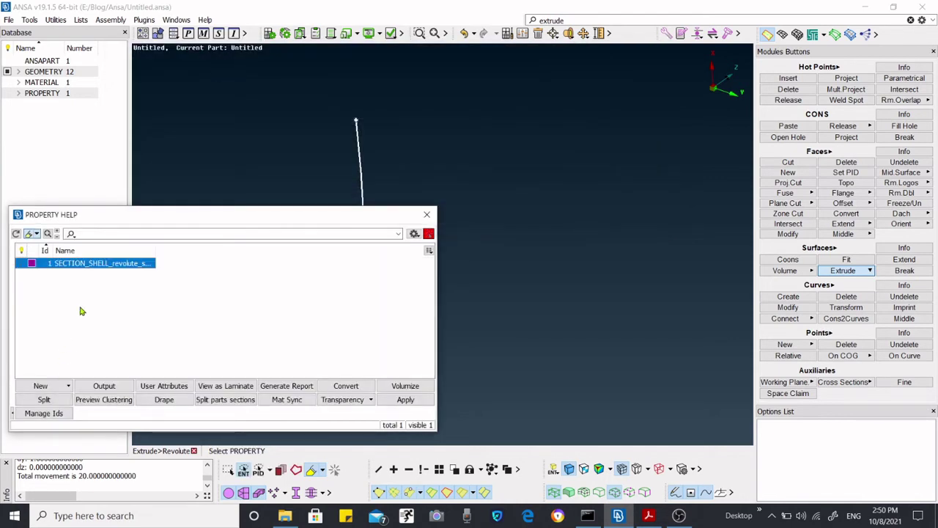
double_click(86, 264)
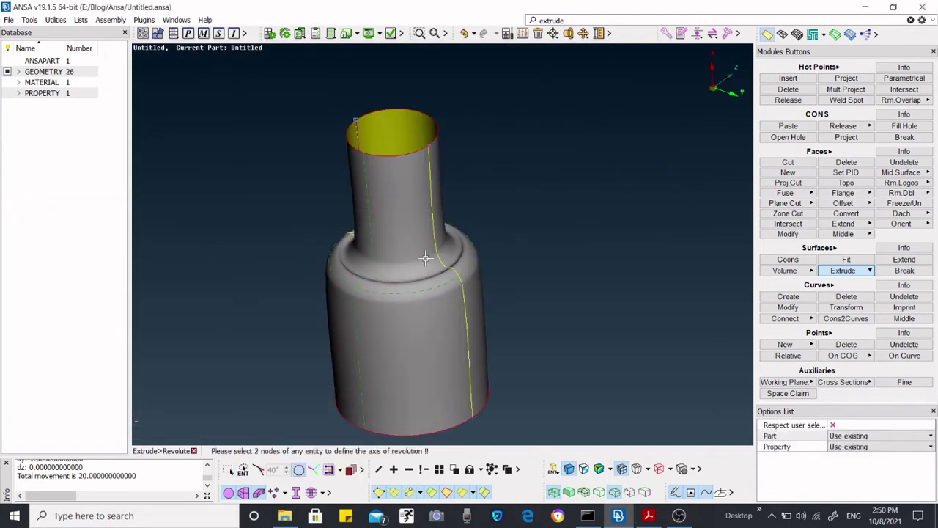
- Examine the revolved surface around its lower rim, its neck and shoulder, and the lengthwise seam along the profile curve
scroll(424, 262, up, 5)
scroll(422, 265, down, 5)
ctrl+drag(422, 265, 358, 278)
ctrl+drag(541, 275, 530, 294)
scroll(565, 211, up, 4)
ctrl+drag(565, 208, 536, 274)
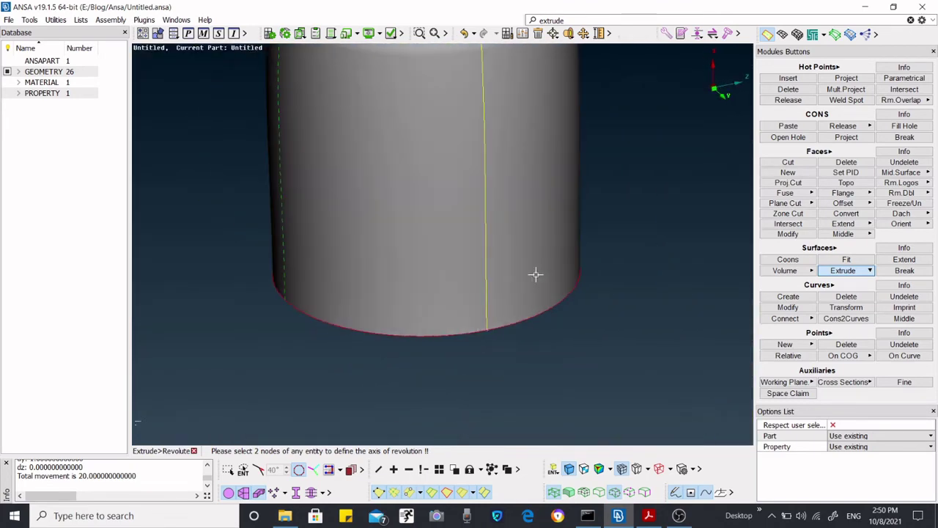
scroll(523, 305, down, 6)
scroll(500, 213, up, 6)
scroll(485, 220, down, 3)
ctrl+drag(478, 275, 522, 338)
scroll(452, 258, up, 4)
scroll(465, 247, down, 4)
ctrl+drag(464, 247, 569, 285)
scroll(455, 257, up, 4)
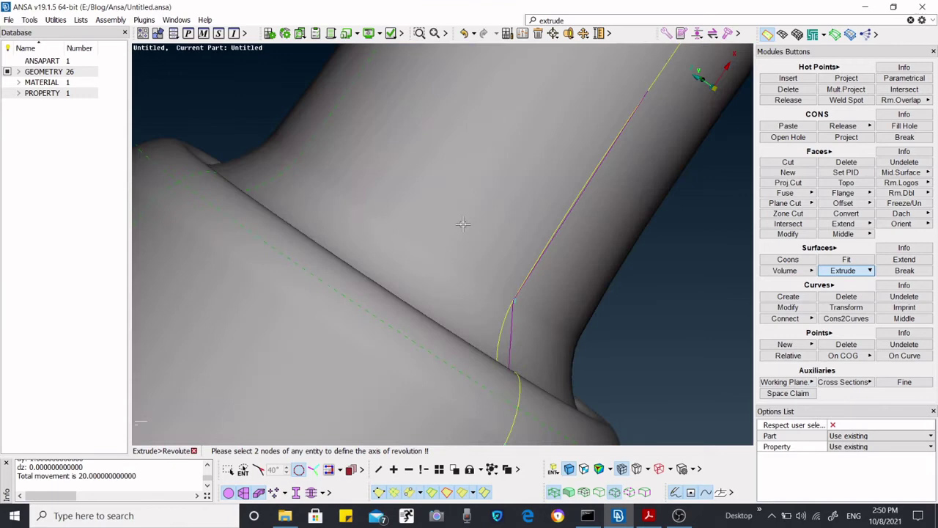
scroll(462, 224, down, 4)
ctrl+drag(475, 257, 470, 306)
scroll(454, 269, up, 4)
scroll(454, 268, down, 4)
mouse_move(455, 269)
ctrl+mouse_down()
mouse_move(422, 291)
mouse_move(453, 335)
mouse_move(442, 278)
ctrl+mouse_up()
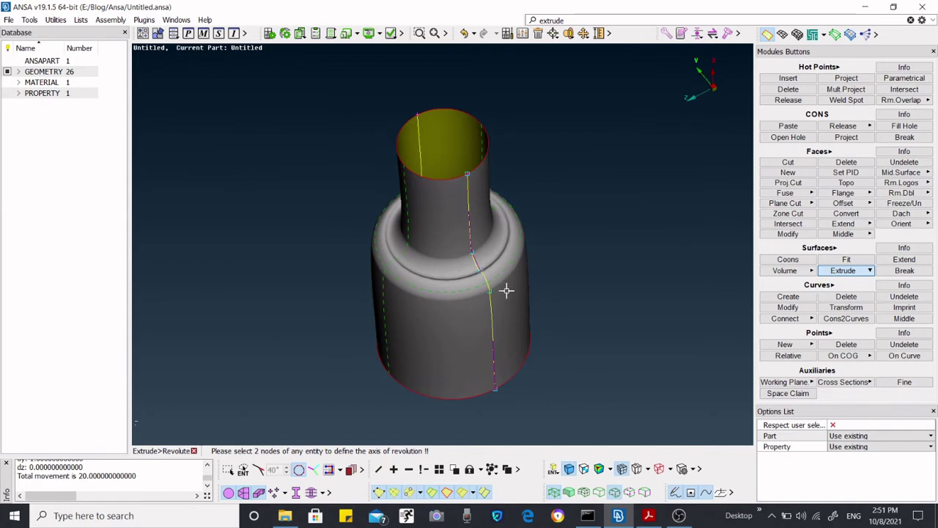
- Undo the revolved surface and revolute the profile curve again about the two offset points, starting with the upper one
key(ctrl+z)
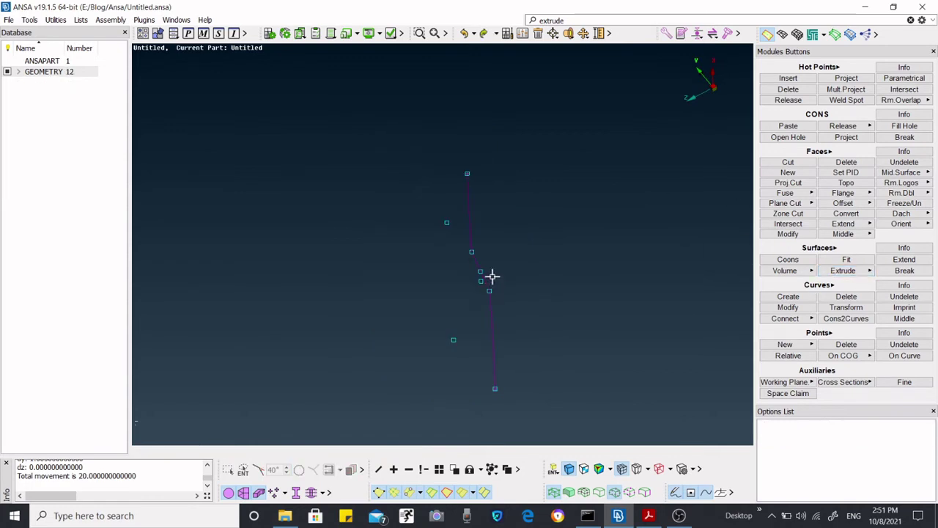
click(853, 272)
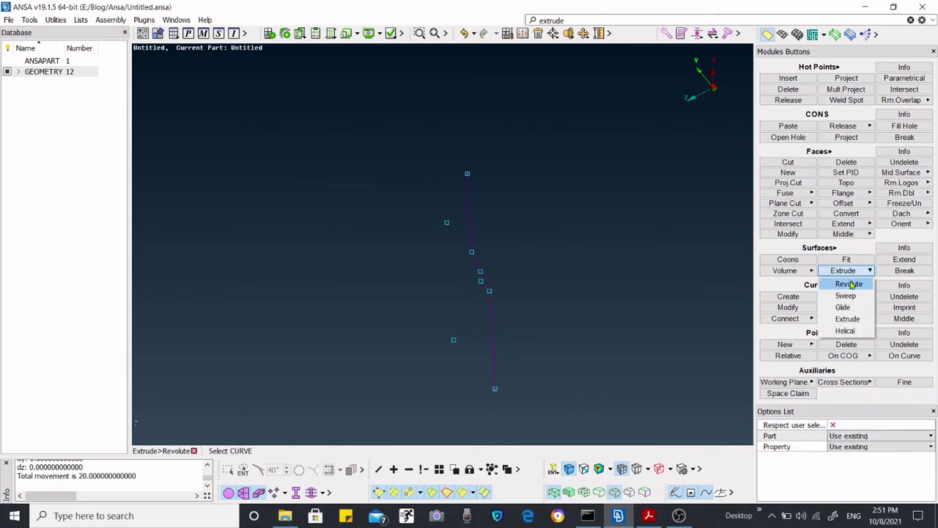
click(469, 226)
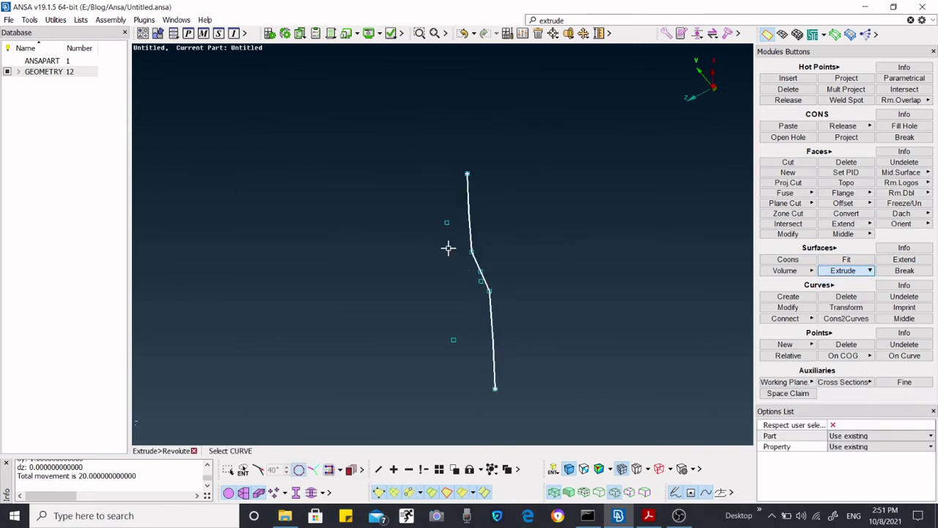
middle_click(447, 247)
click(446, 224)
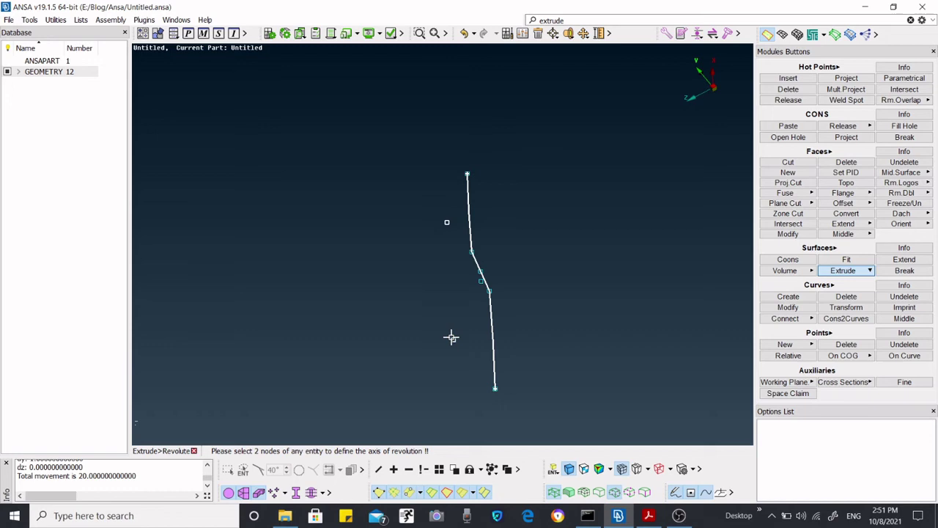
click(451, 337)
ctrl+drag(451, 338, 407, 260)
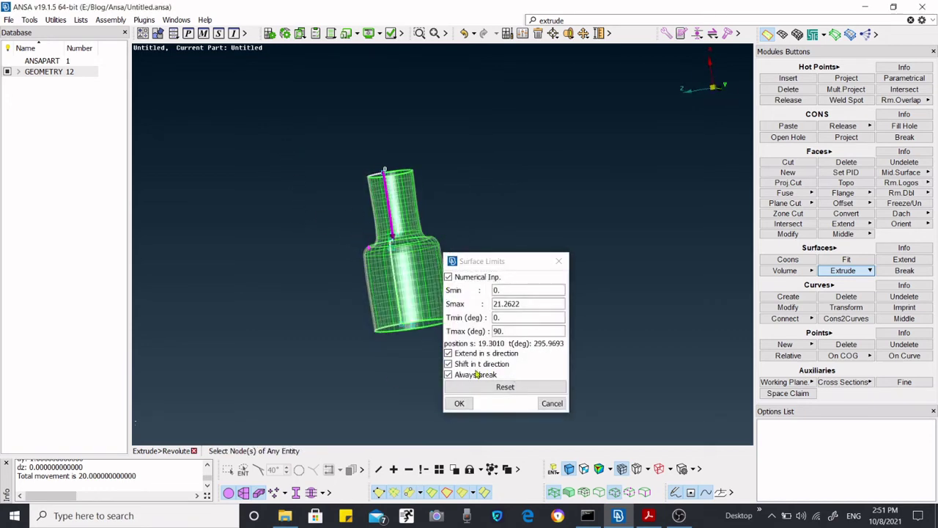
- Create the 90-degree revolved surface with Always break turned off and no property chosen, and undo it after viewing
click(448, 375)
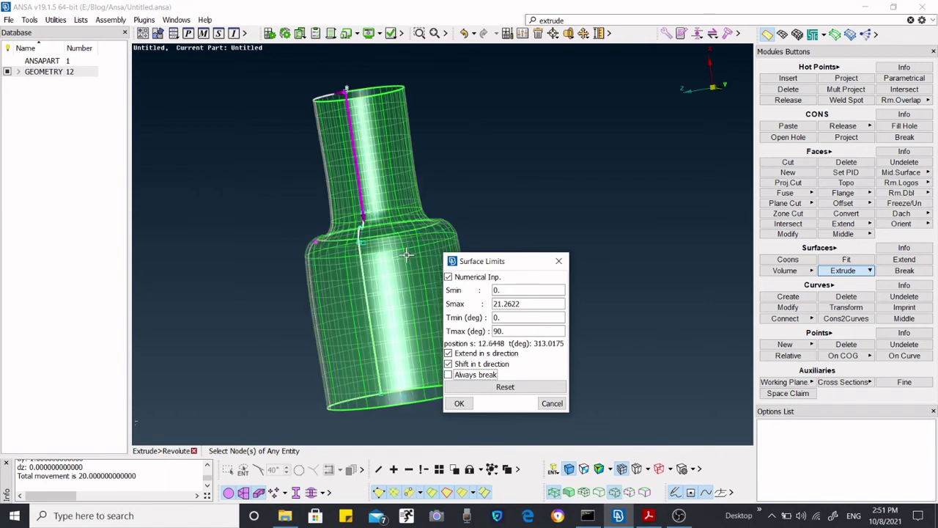
click(462, 404)
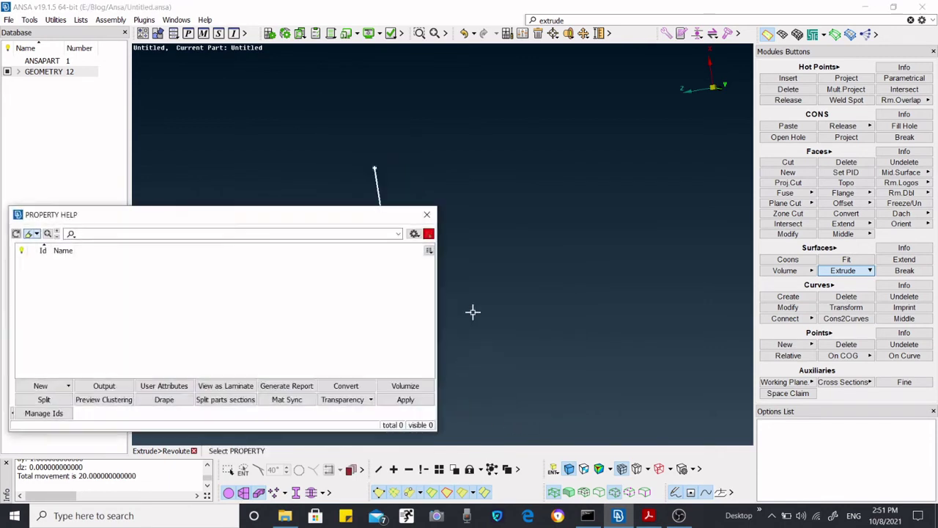
click(427, 214)
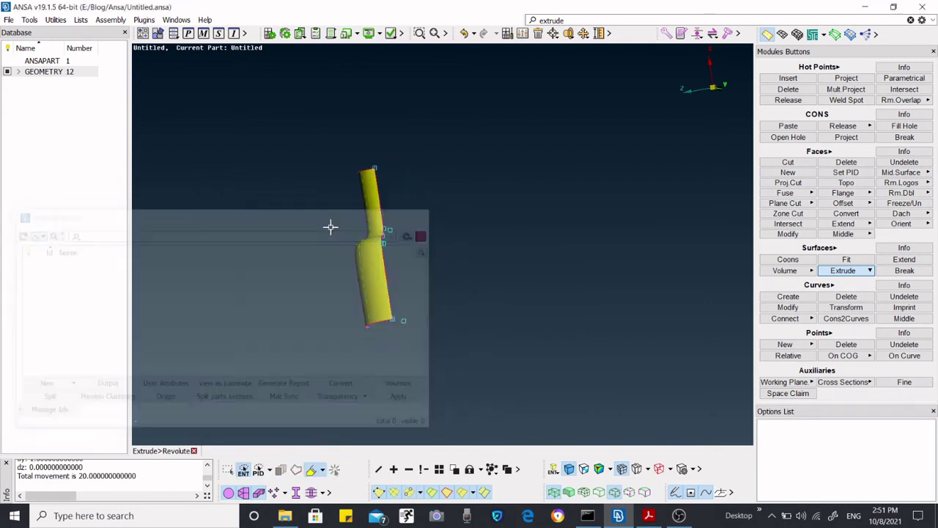
scroll(366, 242, up, 5)
scroll(376, 237, down, 5)
ctrl+drag(376, 238, 381, 272)
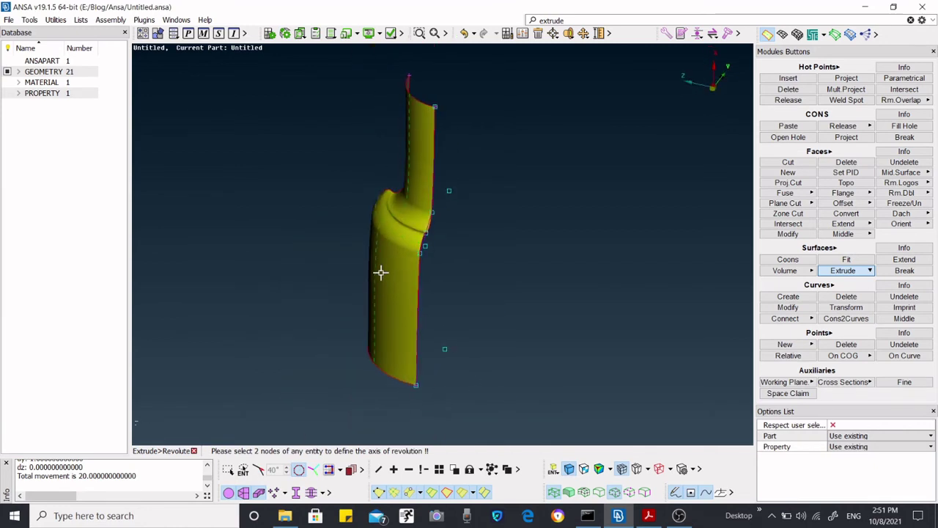
key(ctrl+z)
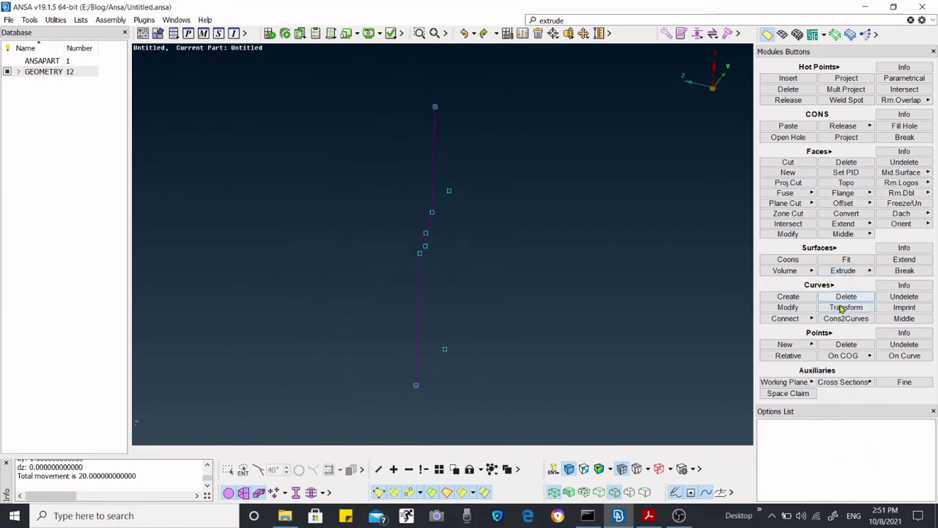
- Revolute the profile curve about the axis through the upper and then the lower offset point
click(854, 271)
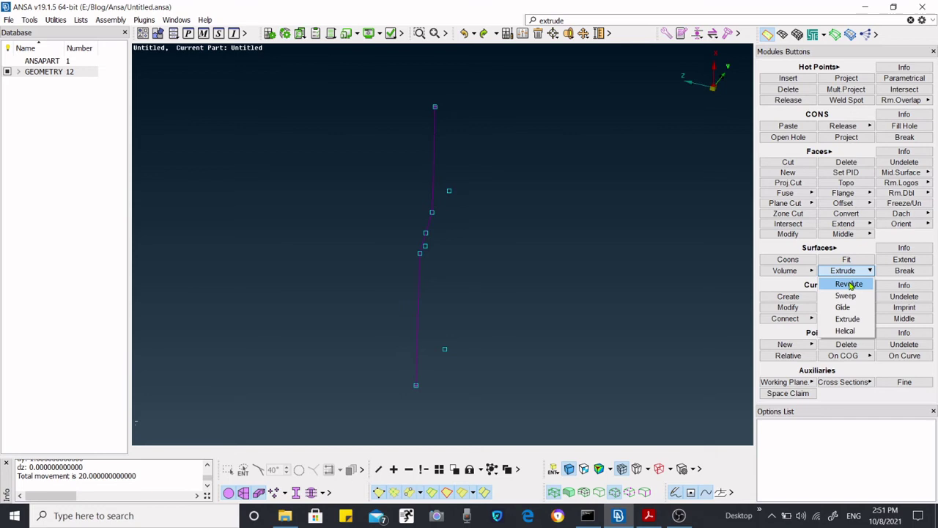
click(851, 285)
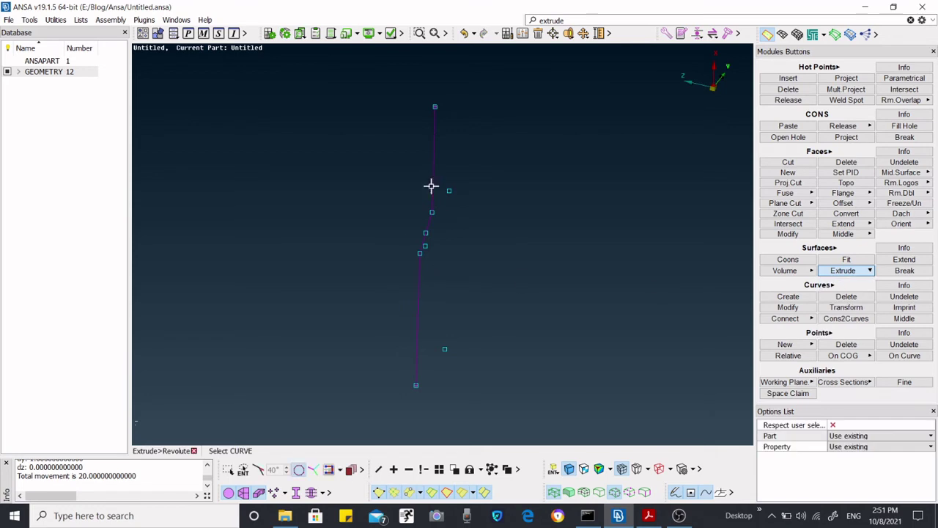
ctrl+drag(462, 241, 434, 243)
middle_click(446, 242)
click(461, 189)
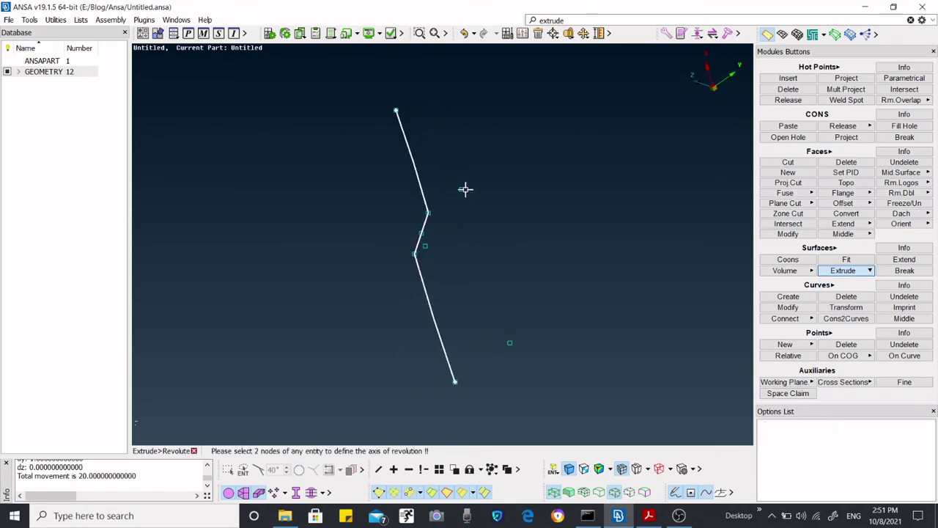
click(510, 342)
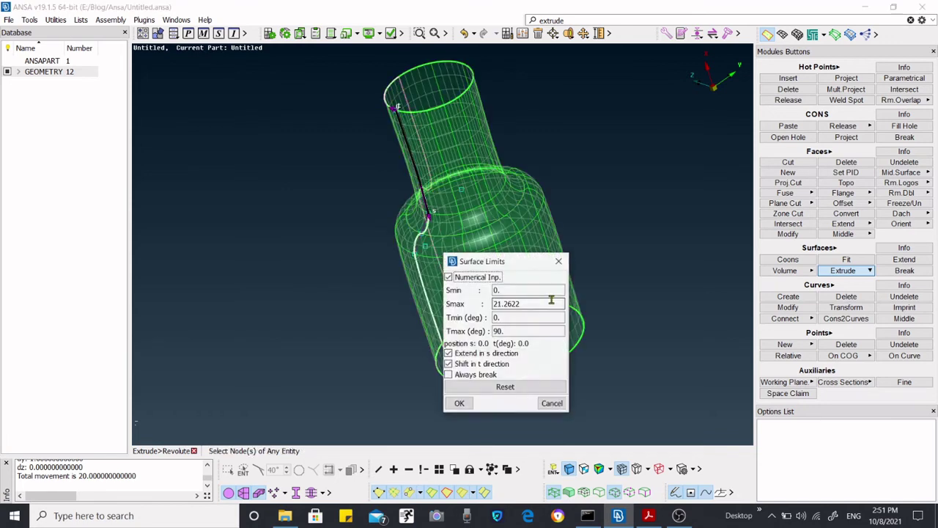
- Set the revolved surface's Tmax to 360 degrees and accept the surface limits
click(504, 331)
drag(504, 330, 483, 332)
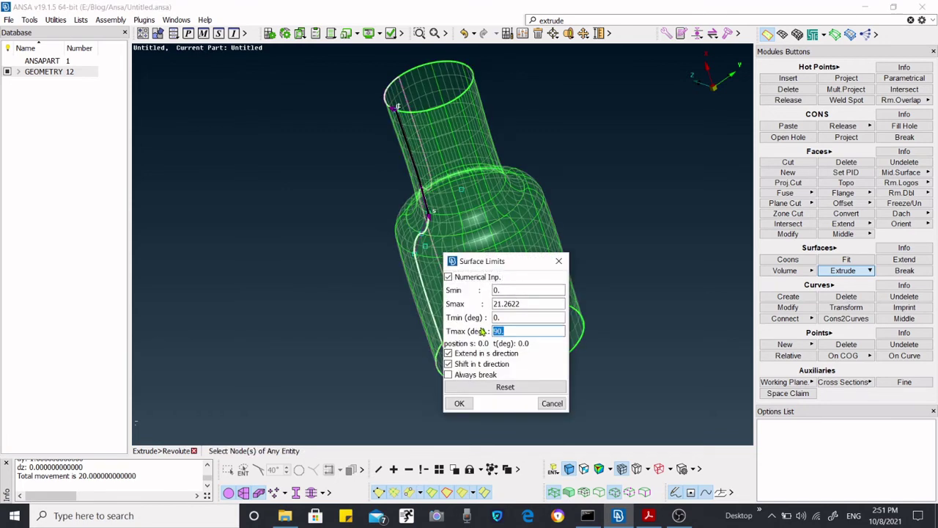
text(360.)
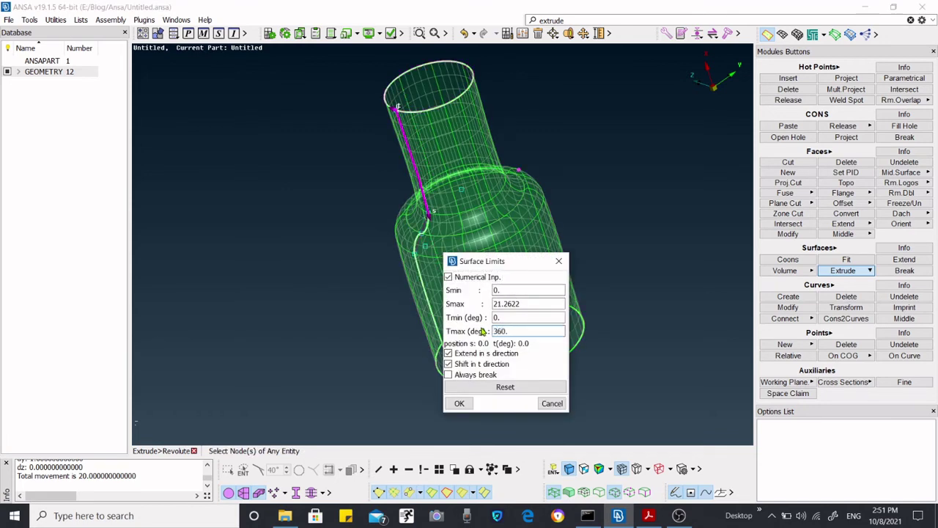
scroll(377, 183, up, 3)
scroll(371, 210, down, 3)
ctrl+drag(372, 210, 420, 201)
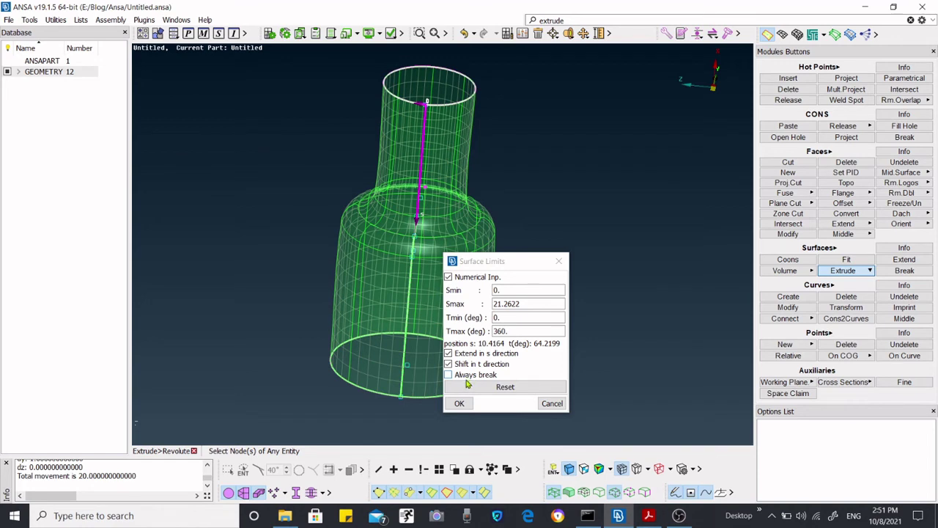
click(460, 404)
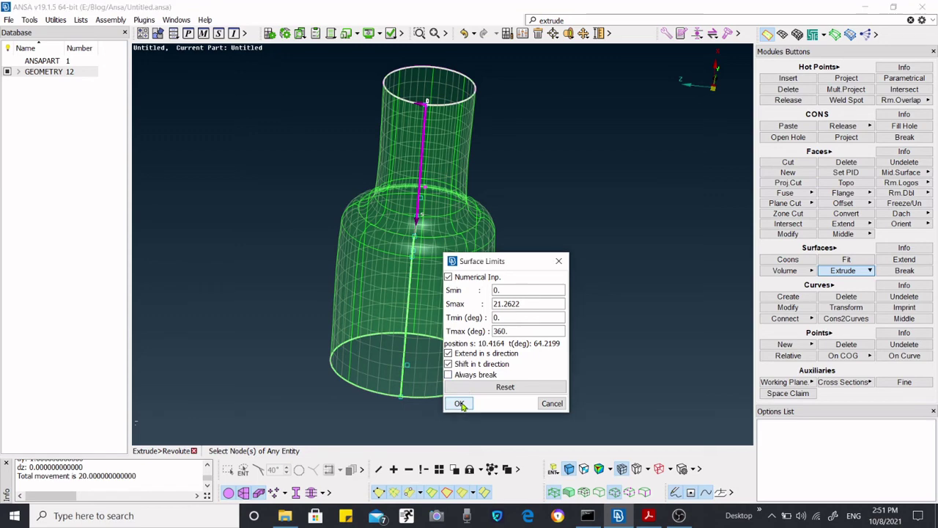
- Create a new shell property named SECTION_SHELL_revolute_surface and assign it to the revolved surface
click(40, 386)
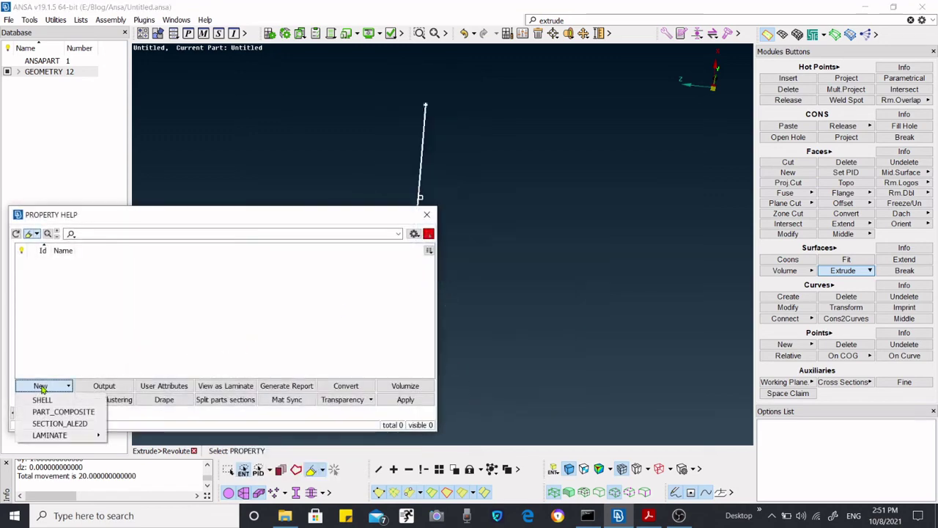
click(41, 398)
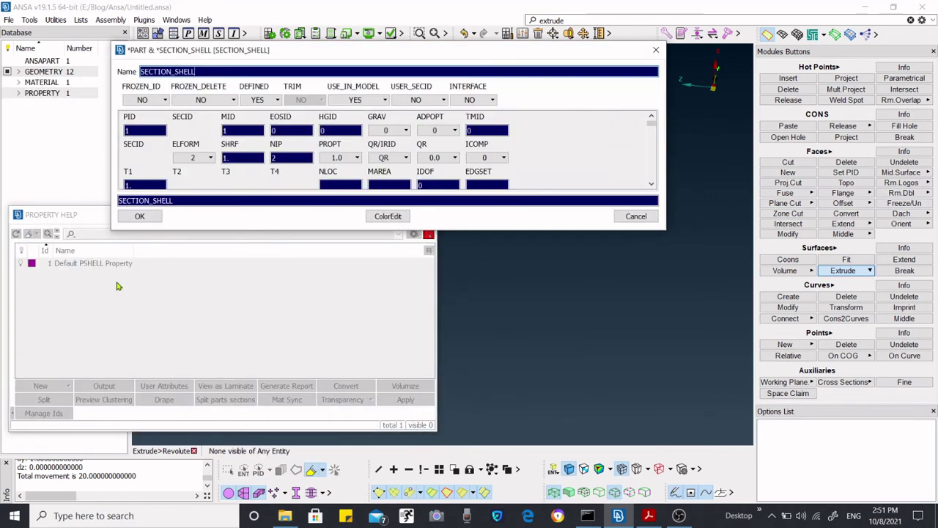
text(revolute_surface)
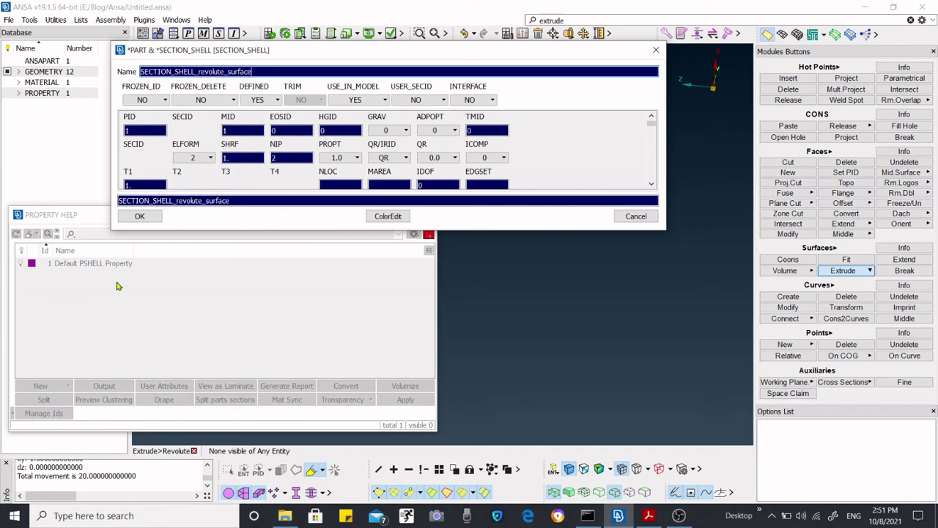
key(Return)
double_click(86, 269)
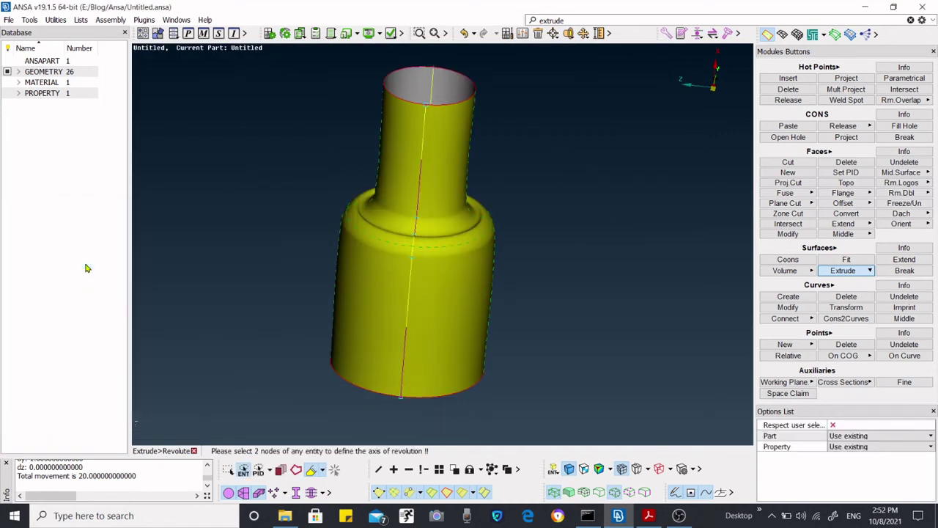
- Examine the finished full-turn bottle surface from several sides, checking its neck, shoulder and lengthwise edges
scroll(419, 243, up, 4)
scroll(429, 260, down, 2)
ctrl+drag(429, 261, 344, 297)
scroll(453, 256, down, 4)
scroll(478, 246, up, 3)
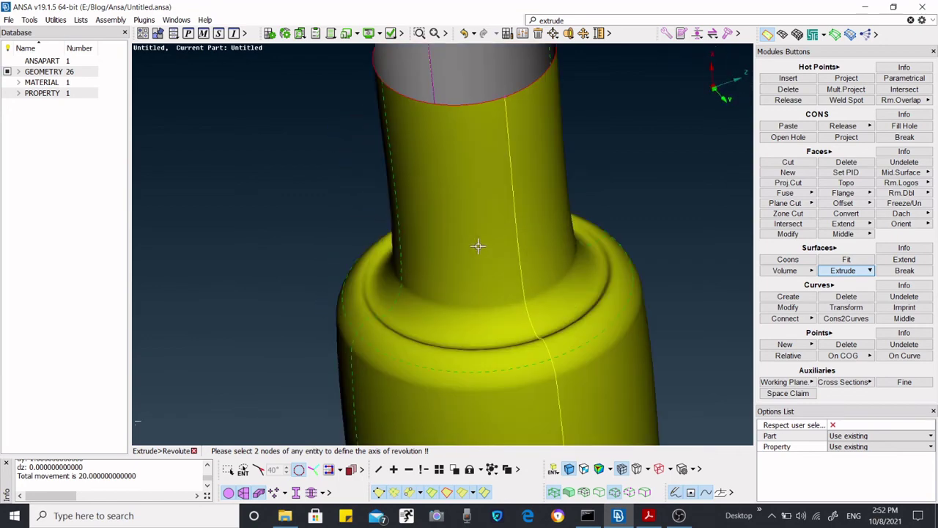
scroll(465, 232, up, 2)
scroll(462, 240, down, 2)
ctrl+drag(463, 251, 532, 247)
scroll(508, 216, down, 5)
scroll(508, 216, up, 5)
scroll(505, 254, down, 2)
scroll(505, 230, up, 5)
scroll(505, 230, down, 2)
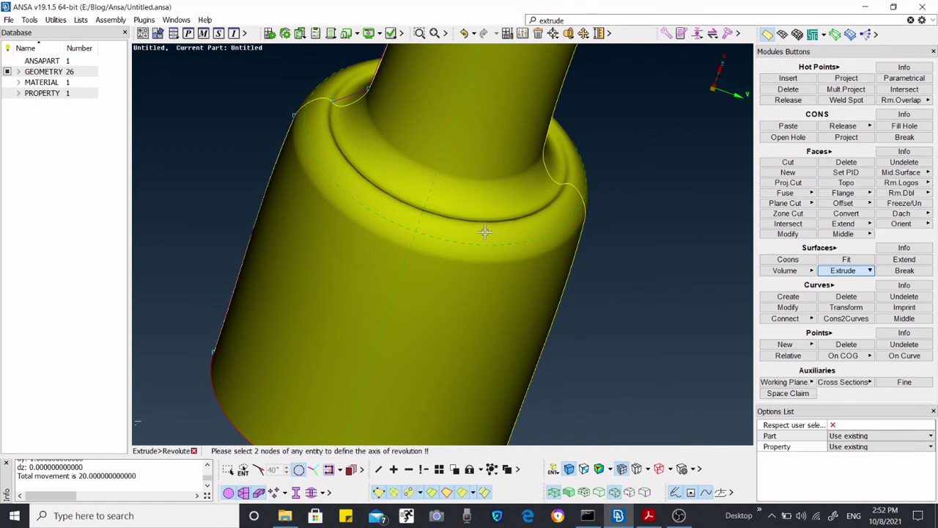
scroll(489, 230, down, 3)
ctrl+drag(464, 249, 473, 225)
scroll(474, 223, up, 3)
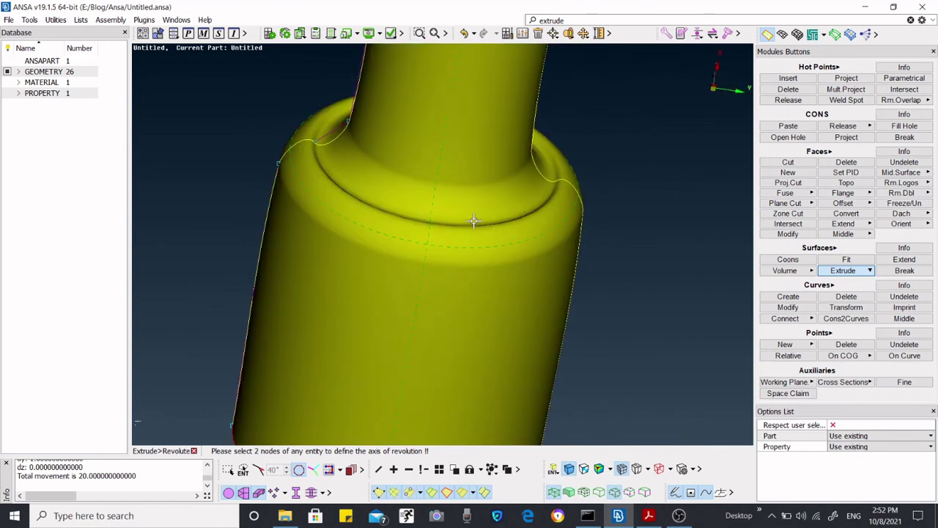
scroll(494, 259, down, 3)
ctrl+drag(496, 259, 446, 216)
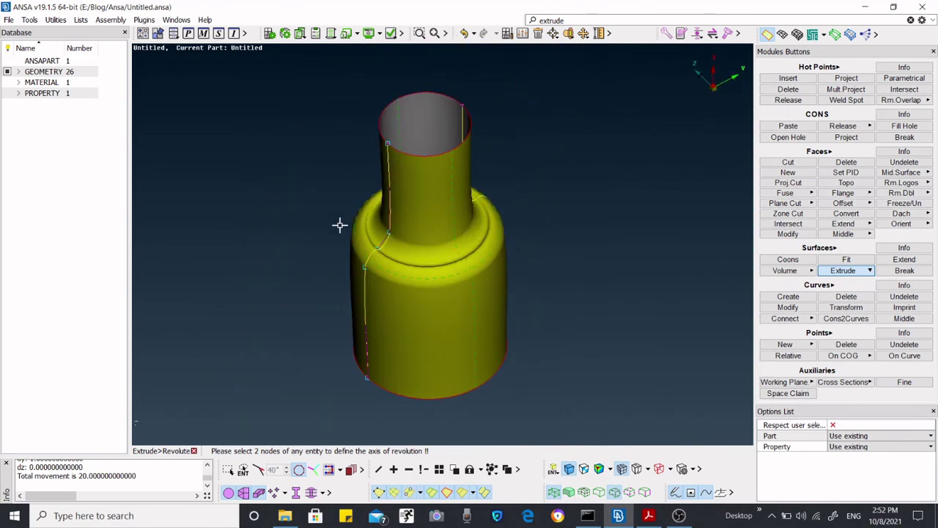
scroll(446, 271, up, 3)
scroll(442, 276, down, 3)
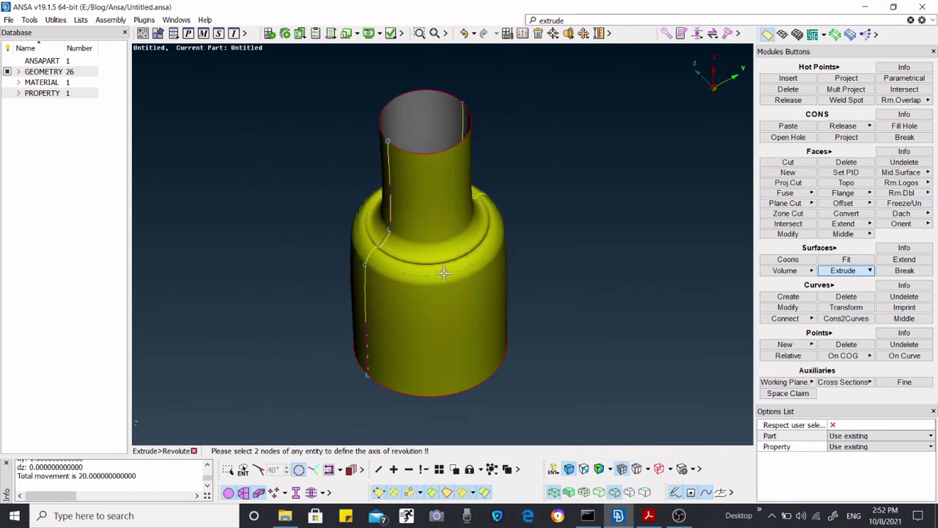
ctrl+drag(443, 271, 437, 246)
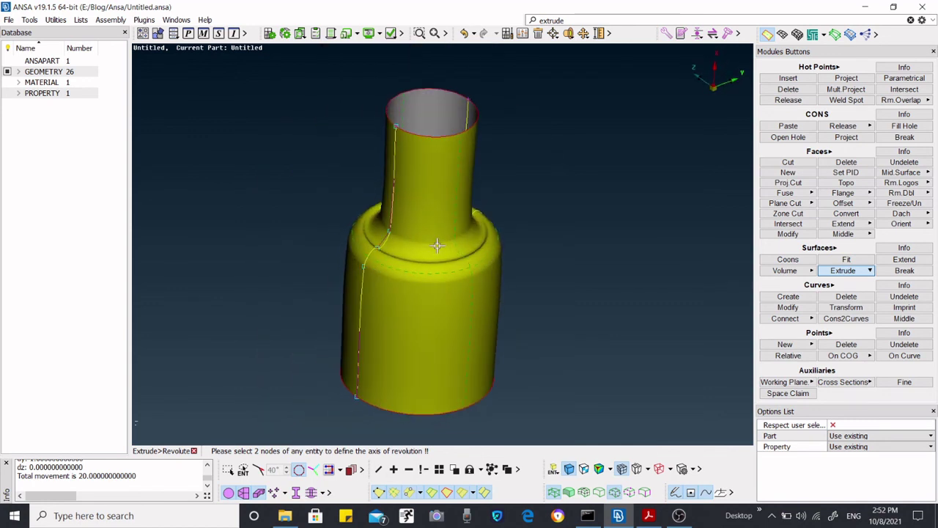